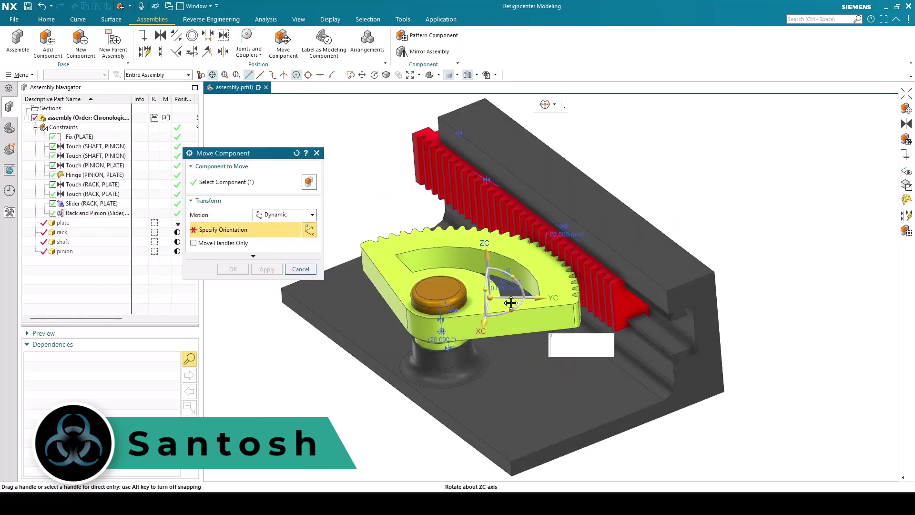
Preview coupled motion by turning the pinion (45°, 70°), sliding the pull and rotating the gear.
{"action": "mouse_move", "coordinate": [490, 285]}
{"action": "left_mouse_down"}
{"action": "mouse_move", "coordinate": [514, 305]}
{"action": "mouse_move", "coordinate": [504, 301]}
{"action": "mouse_move", "coordinate": [453, 329]}
{"action": "mouse_move", "coordinate": [433, 324]}
{"action": "mouse_move", "coordinate": [477, 341]}
{"action": "mouse_move", "coordinate": [505, 299]}
{"action": "mouse_move", "coordinate": [500, 292]}
{"action": "left_mouse_up"}
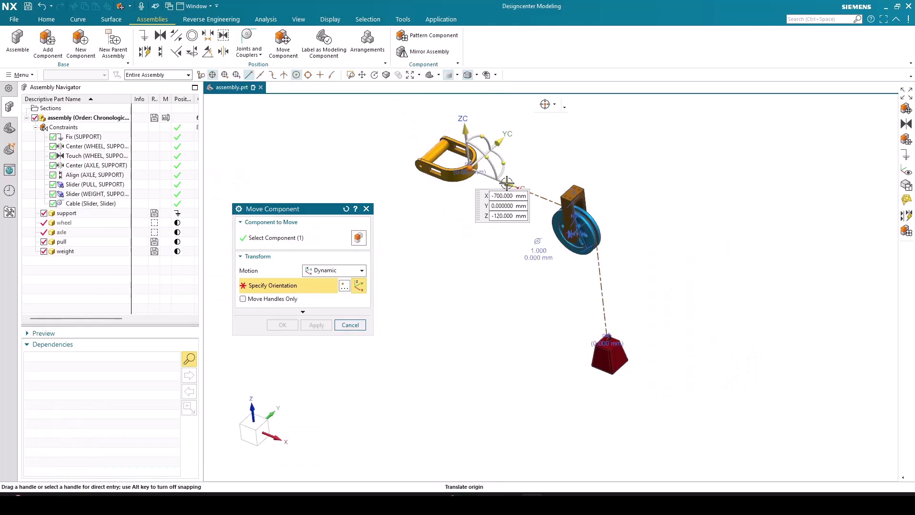
{"action": "mouse_move", "coordinate": [491, 180]}
{"action": "left_mouse_down"}
{"action": "mouse_move", "coordinate": [458, 172]}
{"action": "mouse_move", "coordinate": [526, 206]}
{"action": "mouse_move", "coordinate": [494, 190]}
{"action": "left_mouse_up"}
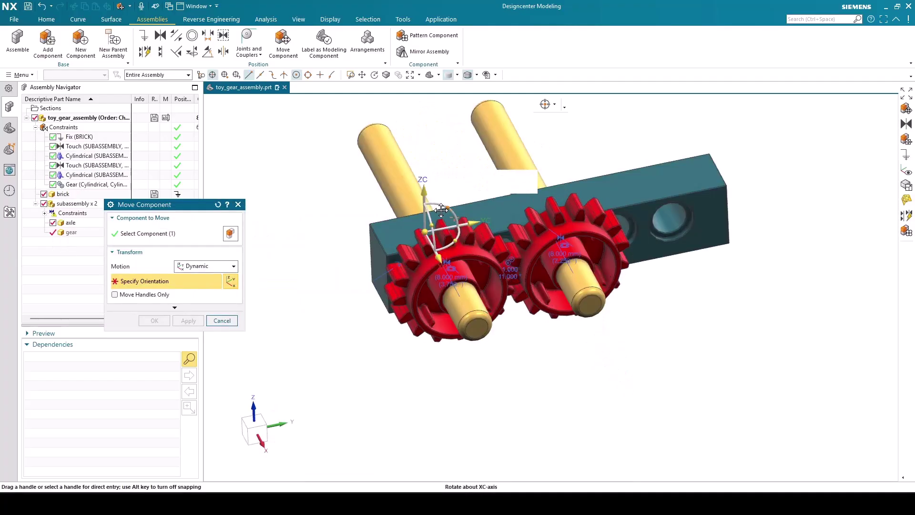
{"action": "left_click_drag", "start_coordinate": [421, 208], "coordinate": [403, 215]}
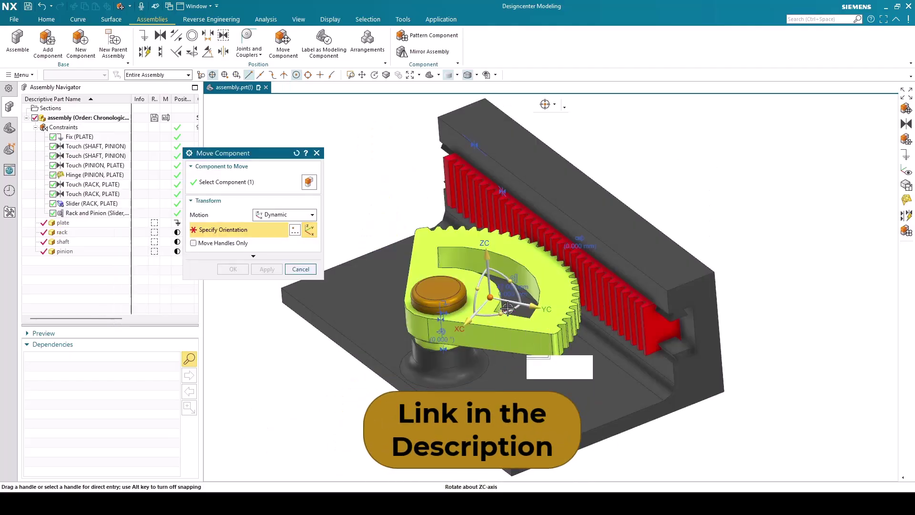
{"action": "left_click_drag", "start_coordinate": [457, 357], "coordinate": [519, 291]}
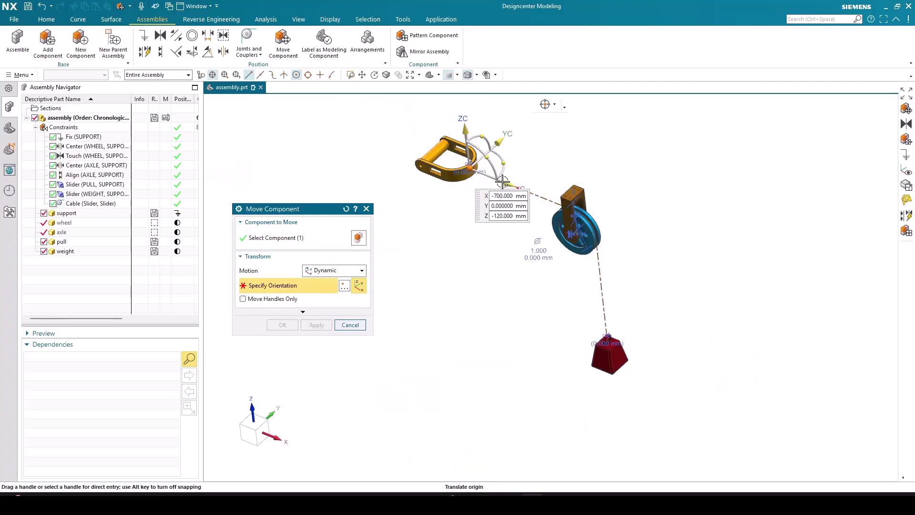
{"action": "left_click_drag", "start_coordinate": [502, 182], "coordinate": [513, 199]}
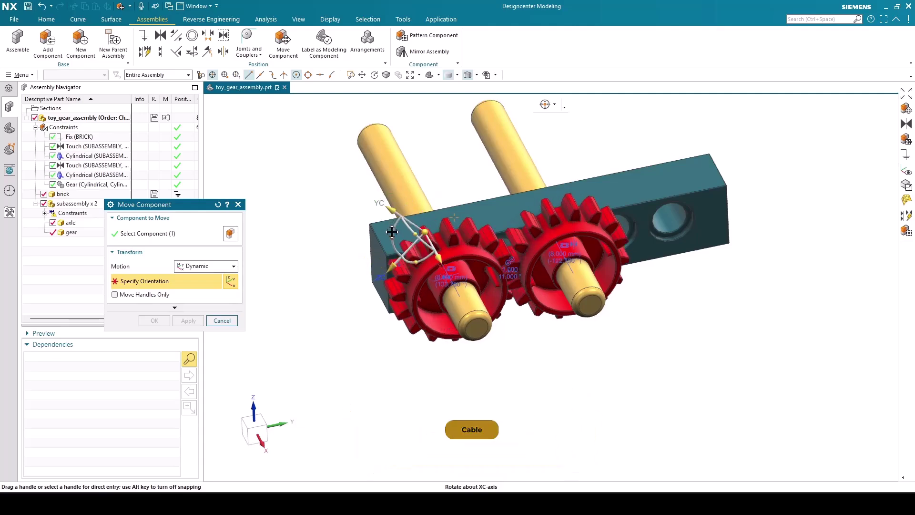
{"action": "left_click_drag", "start_coordinate": [392, 231], "coordinate": [428, 248]}
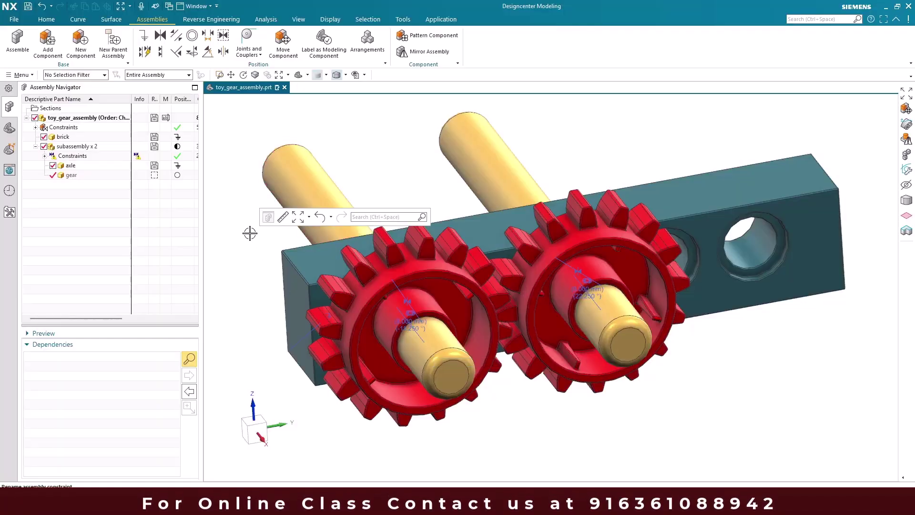
{"action": "left_click", "coordinate": [249, 51]}
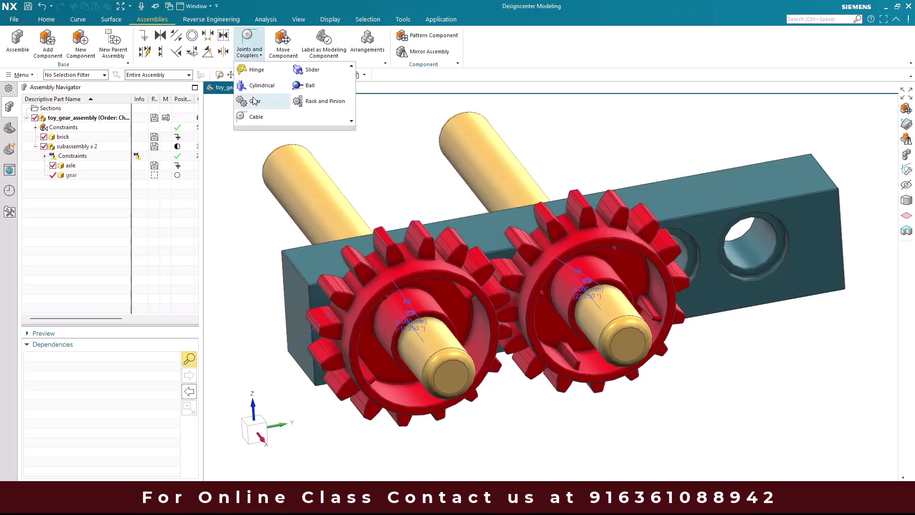
{"action": "scroll", "coordinate": [272, 121], "scroll_direction": "down", "scroll_amount": 3}
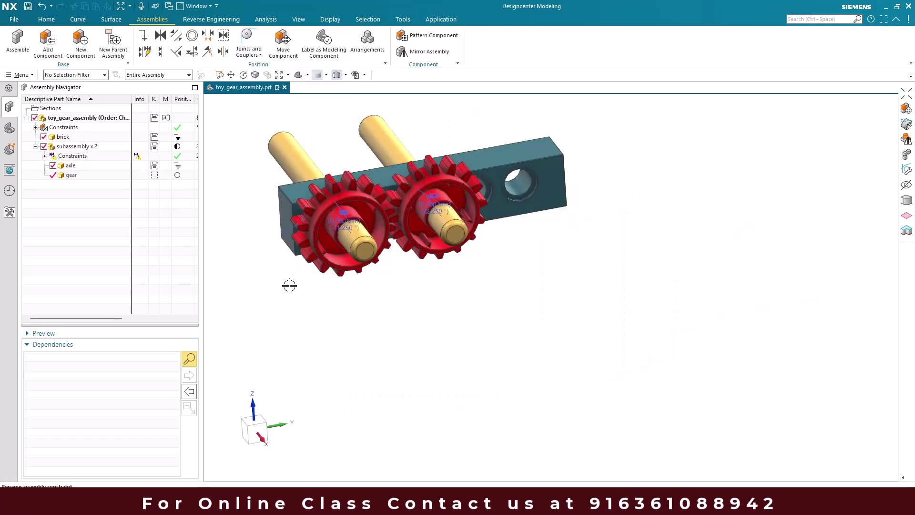
{"action": "scroll", "coordinate": [340, 230], "scroll_direction": "up", "scroll_amount": 3}
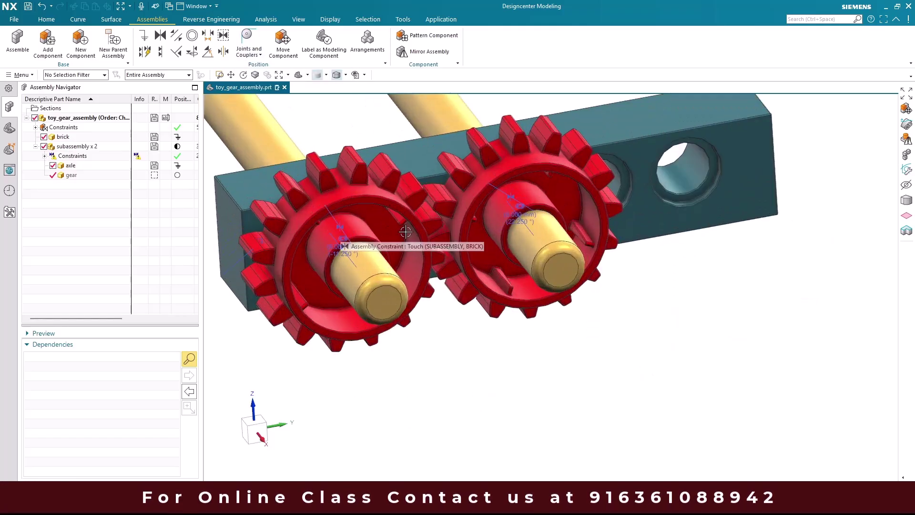
{"action": "scroll", "coordinate": [406, 232], "scroll_direction": "down", "scroll_amount": 3}
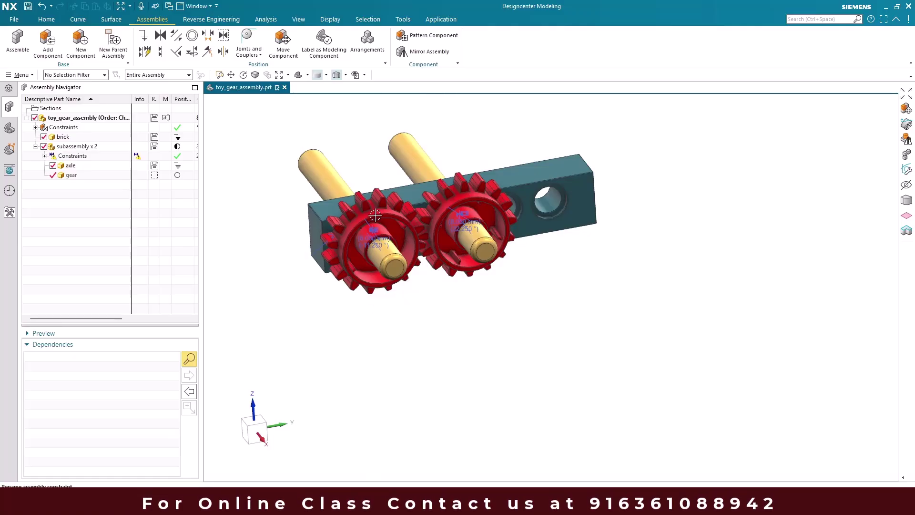
{"action": "mouse_move", "coordinate": [430, 210]}
{"action": "left_mouse_down"}
{"action": "mouse_move", "coordinate": [437, 207]}
{"action": "mouse_move", "coordinate": [427, 204]}
{"action": "left_mouse_up"}
{"action": "scroll", "coordinate": [363, 217], "scroll_direction": "up", "scroll_amount": 3}
{"action": "left_click_drag", "start_coordinate": [374, 208], "coordinate": [342, 202]}
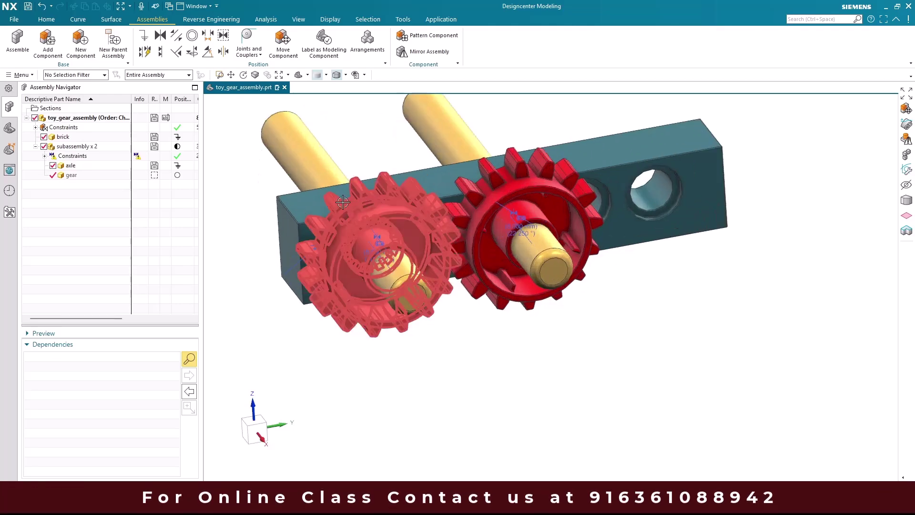
{"action": "left_click_drag", "start_coordinate": [334, 318], "coordinate": [338, 317]}
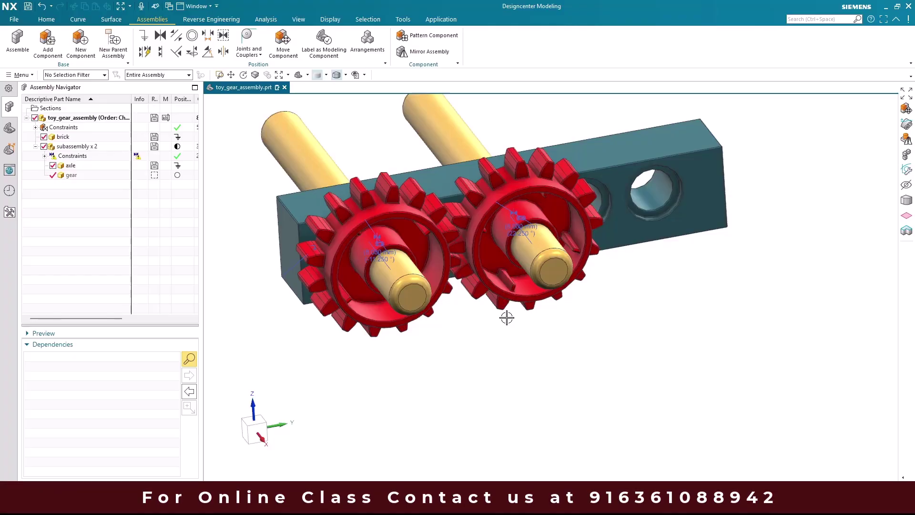
{"action": "scroll", "coordinate": [505, 316], "scroll_direction": "down", "scroll_amount": 3}
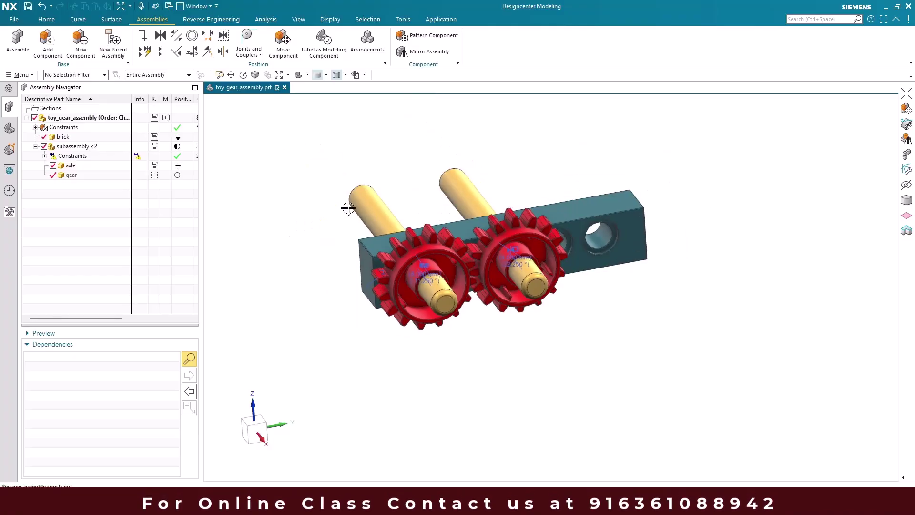
{"action": "scroll", "coordinate": [395, 272], "scroll_direction": "up", "scroll_amount": 3}
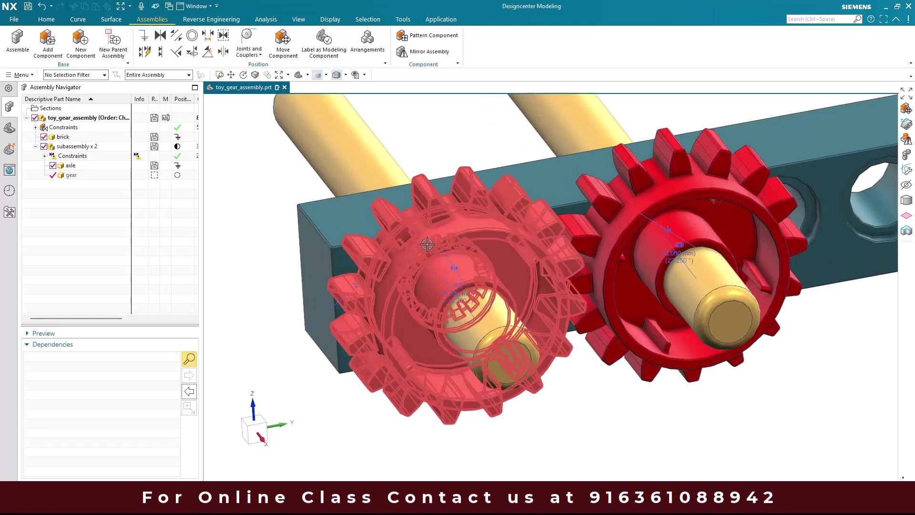
{"action": "scroll", "coordinate": [450, 290], "scroll_direction": "down", "scroll_amount": 1}
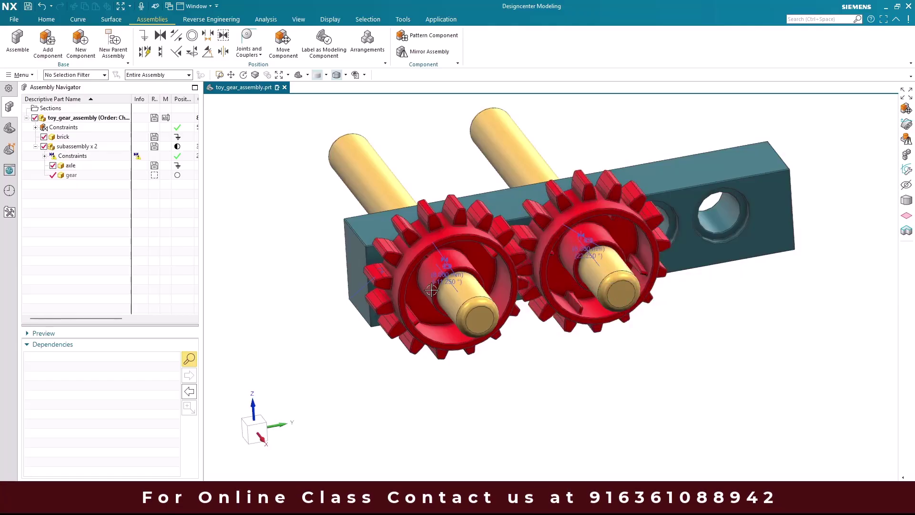
{"action": "scroll", "coordinate": [259, 212], "scroll_direction": "down", "scroll_amount": 1}
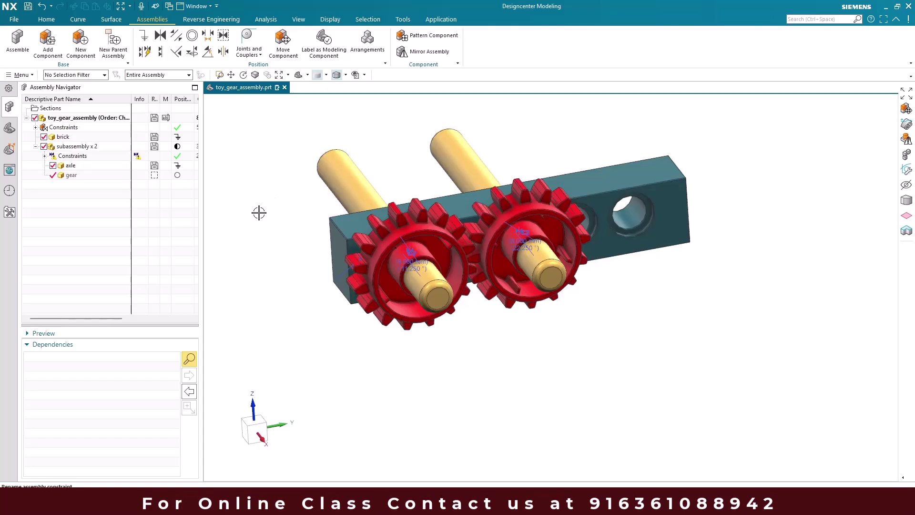
{"action": "scroll", "coordinate": [251, 218], "scroll_direction": "up", "scroll_amount": 3}
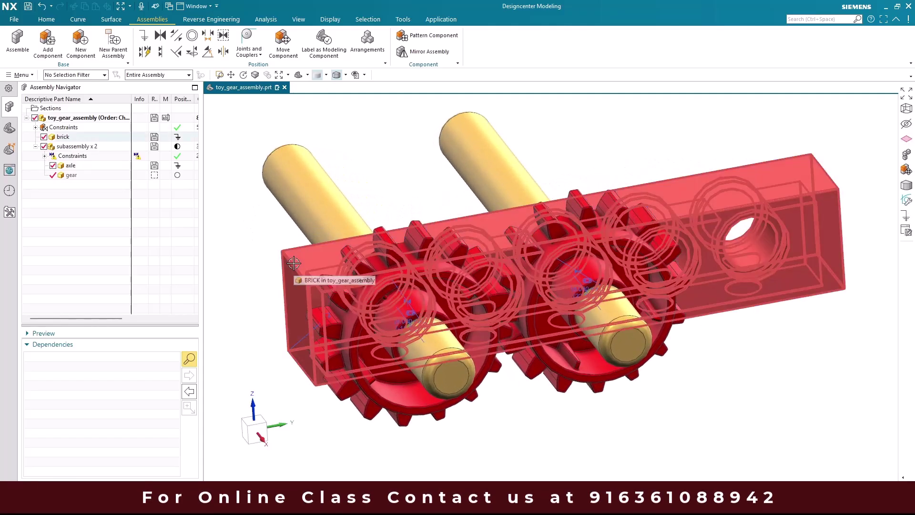
{"action": "left_click", "coordinate": [94, 138]}
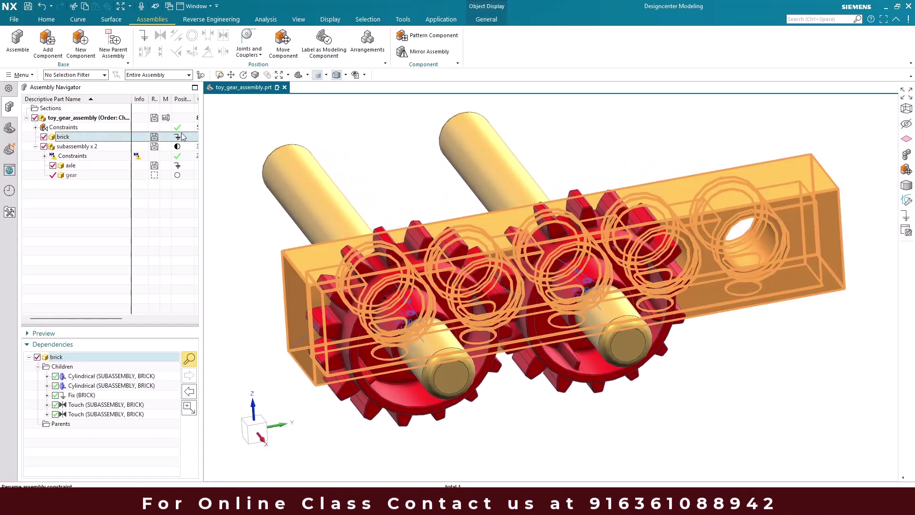
{"action": "key", "text": "Escape"}
{"action": "scroll", "coordinate": [320, 181], "scroll_direction": "down", "scroll_amount": 3}
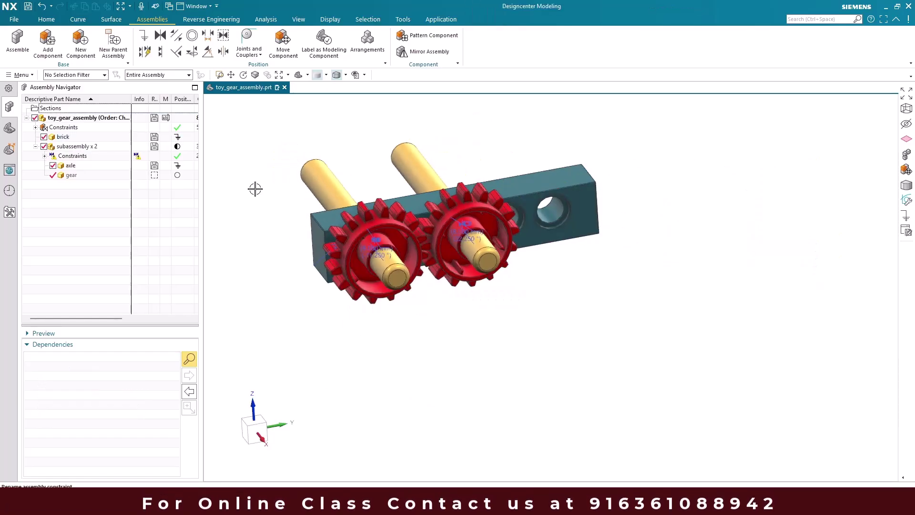
{"action": "scroll", "coordinate": [356, 237], "scroll_direction": "up", "scroll_amount": 3}
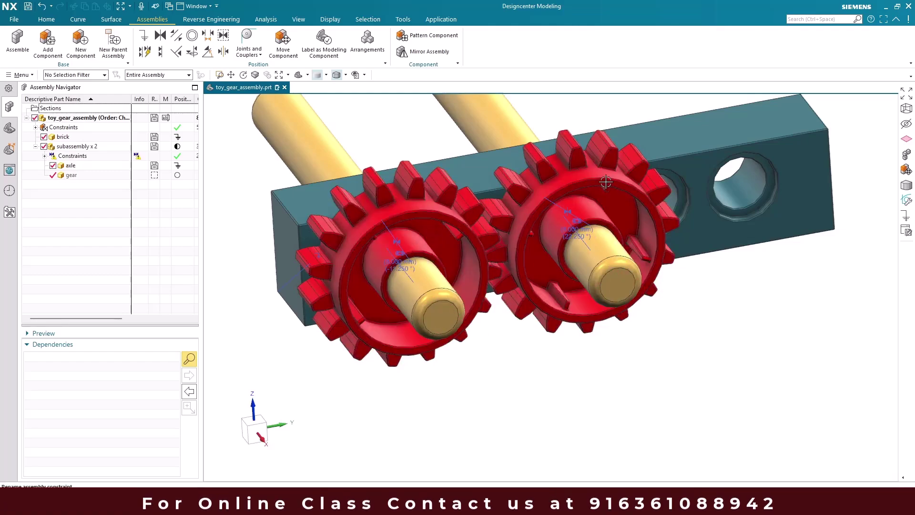
{"action": "scroll", "coordinate": [530, 320], "scroll_direction": "down", "scroll_amount": 3}
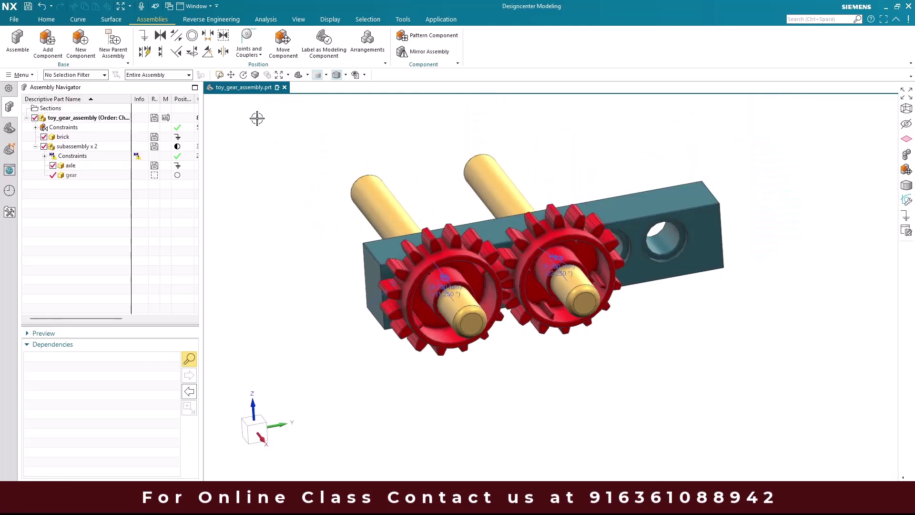
Start a Gear coupler using both gears' Cylindrical joints from the constraints list, ratio 1.
{"action": "left_click", "coordinate": [249, 47]}
{"action": "left_click", "coordinate": [257, 99]}
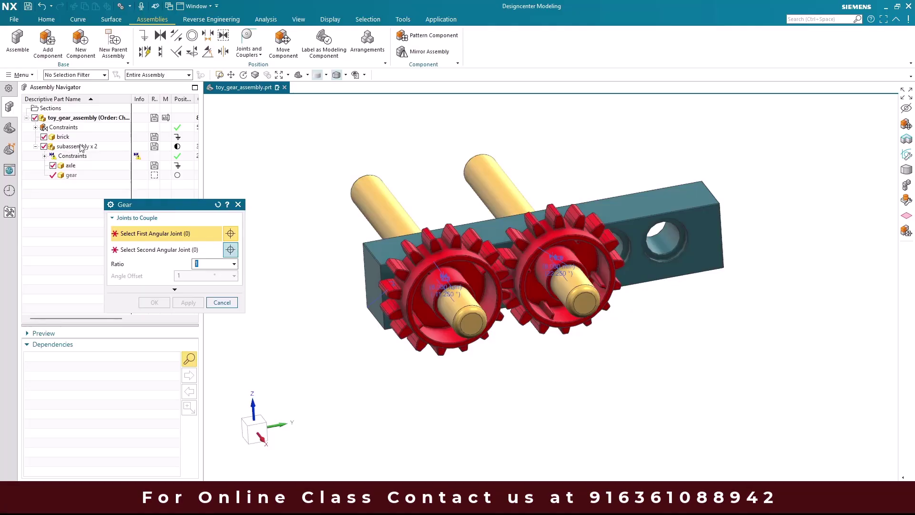
{"action": "left_click", "coordinate": [36, 128]}
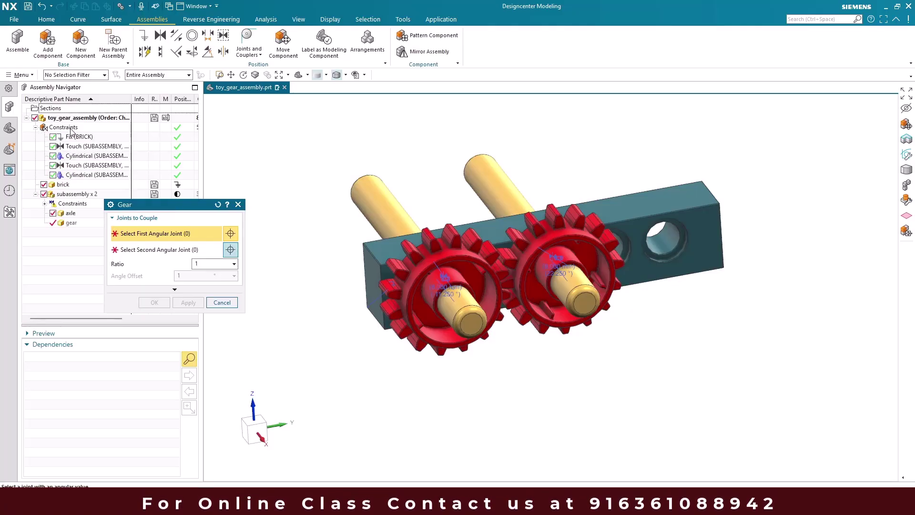
{"action": "scroll", "coordinate": [315, 283], "scroll_direction": "up", "scroll_amount": 5}
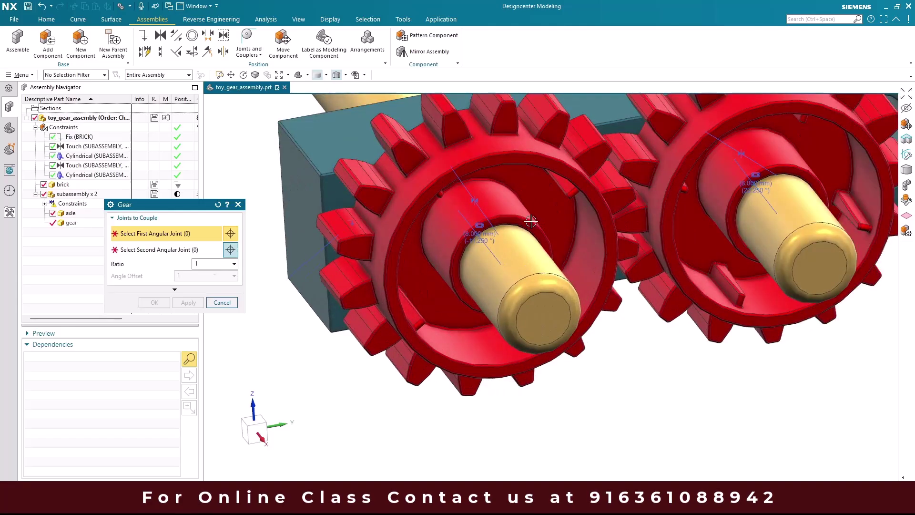
{"action": "scroll", "coordinate": [476, 234], "scroll_direction": "down", "scroll_amount": 3}
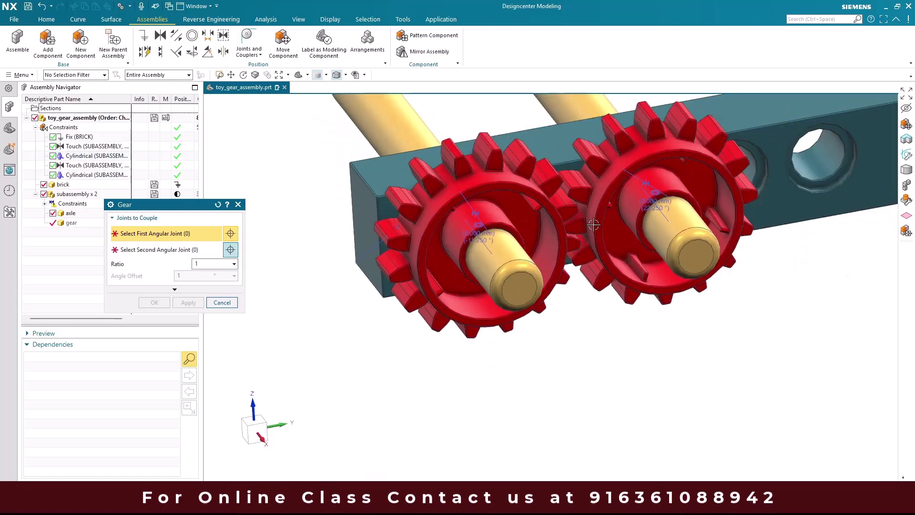
{"action": "left_click", "coordinate": [83, 156]}
{"action": "scroll", "coordinate": [477, 234], "scroll_direction": "up", "scroll_amount": 3}
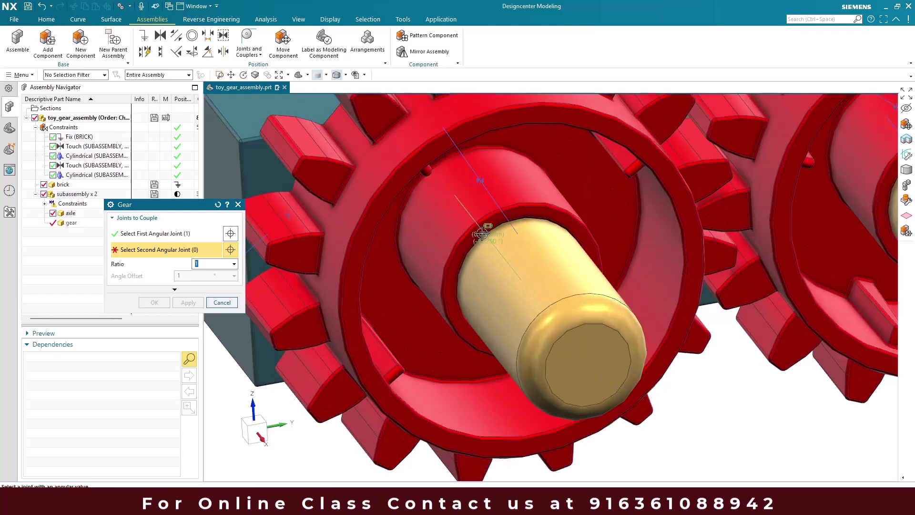
{"action": "scroll", "coordinate": [465, 231], "scroll_direction": "down", "scroll_amount": 2}
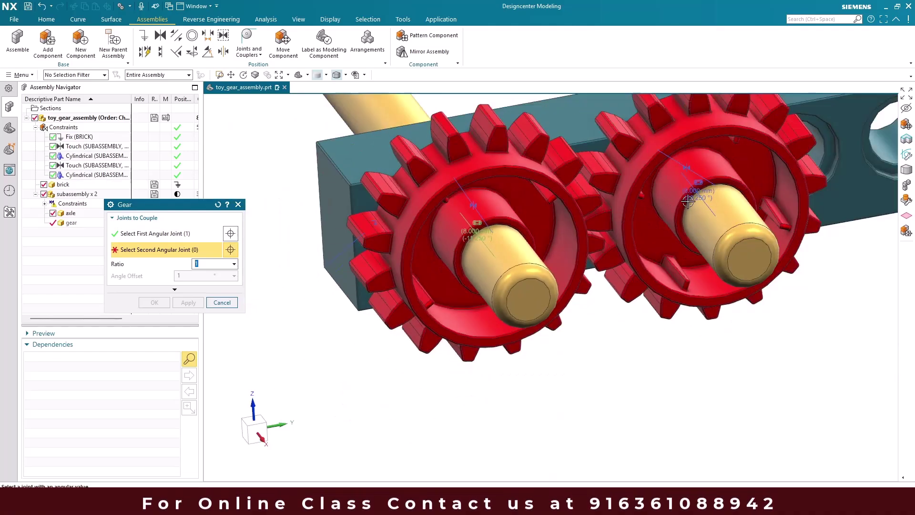
{"action": "left_click", "coordinate": [91, 175]}
{"action": "scroll", "coordinate": [486, 217], "scroll_direction": "down", "scroll_amount": 2}
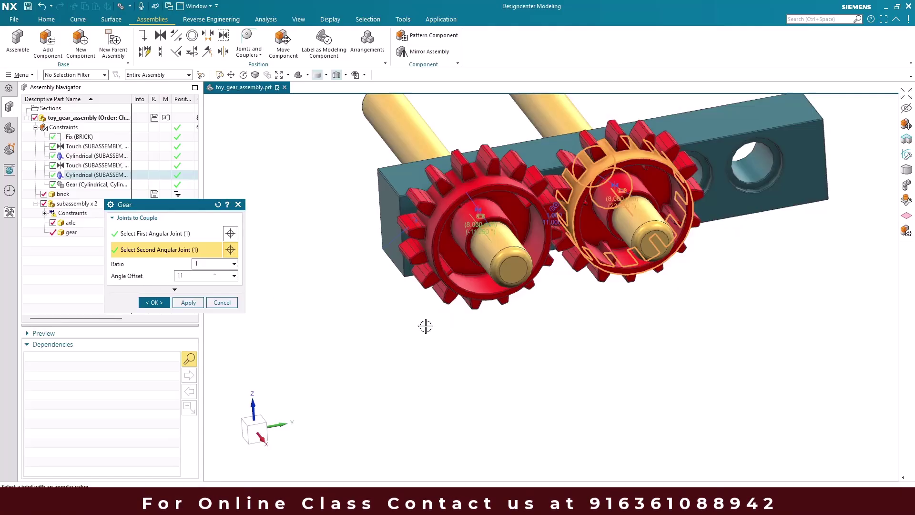
View the gears face-on and trial angle offsets of 0 and 5°.
{"action": "key", "text": "F8"}
{"action": "scroll", "coordinate": [537, 141], "scroll_direction": "up", "scroll_amount": 5}
{"action": "scroll", "coordinate": [537, 141], "scroll_direction": "up", "scroll_amount": 2}
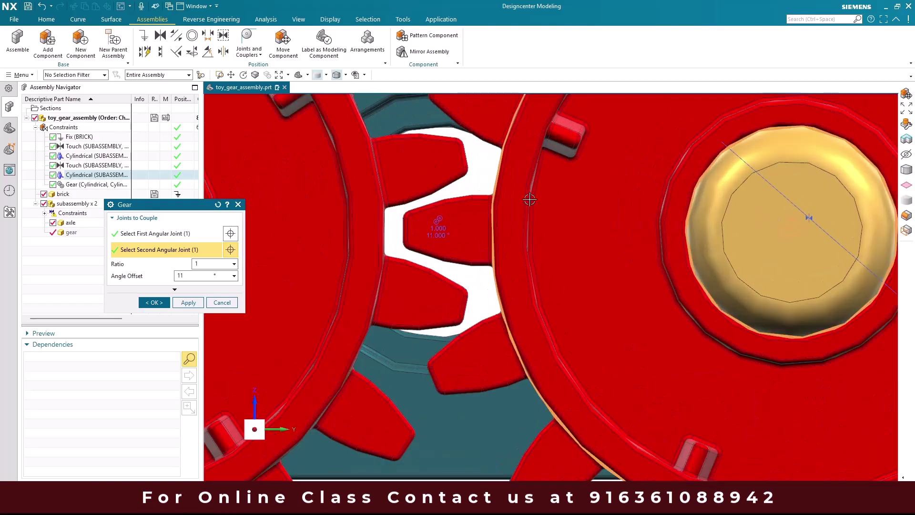
{"action": "scroll", "coordinate": [427, 245], "scroll_direction": "down", "scroll_amount": 3}
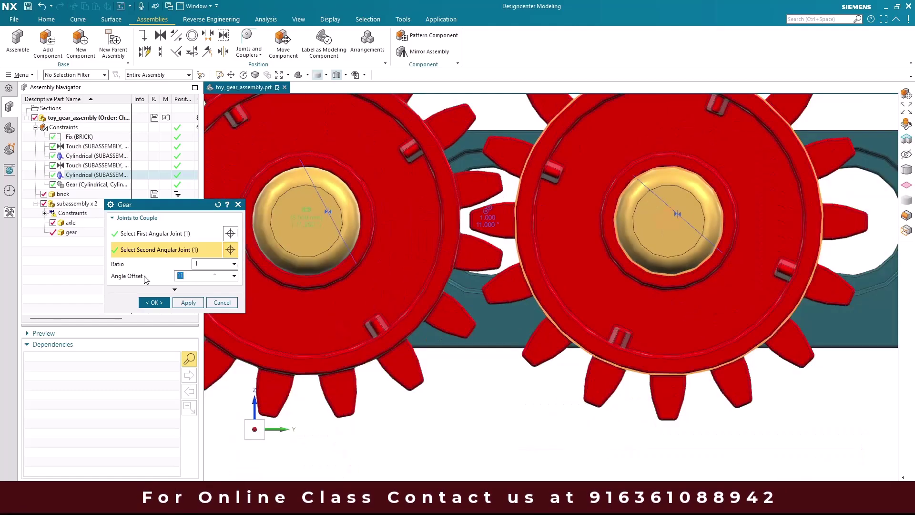
{"action": "key", "text": "Return"}
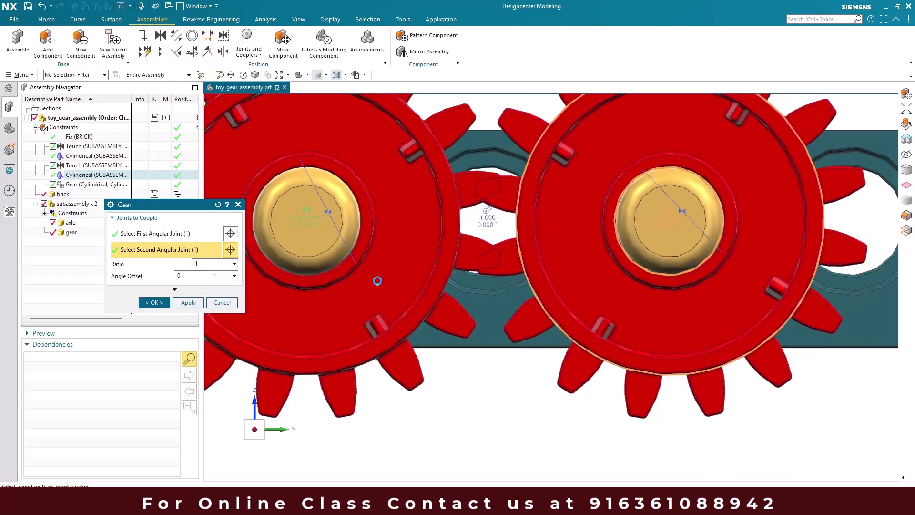
{"action": "scroll", "coordinate": [500, 197], "scroll_direction": "up", "scroll_amount": 3}
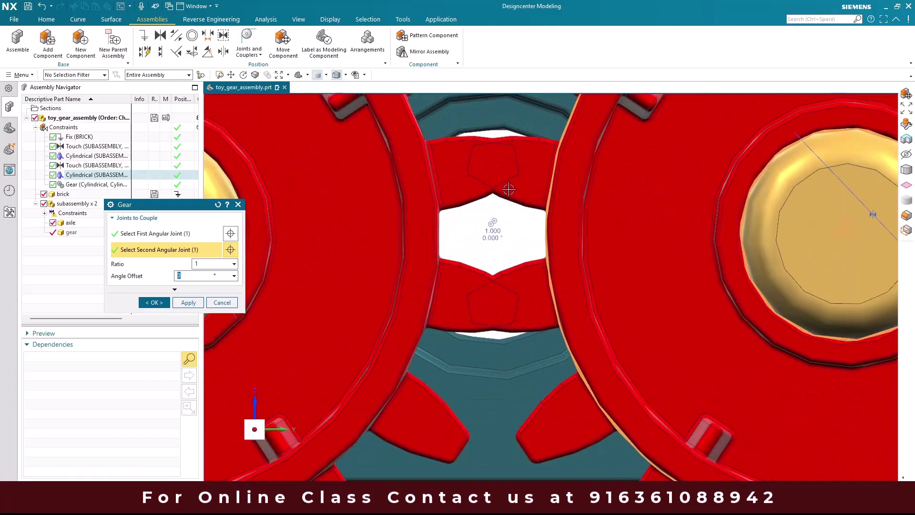
{"action": "scroll", "coordinate": [476, 200], "scroll_direction": "down", "scroll_amount": 3}
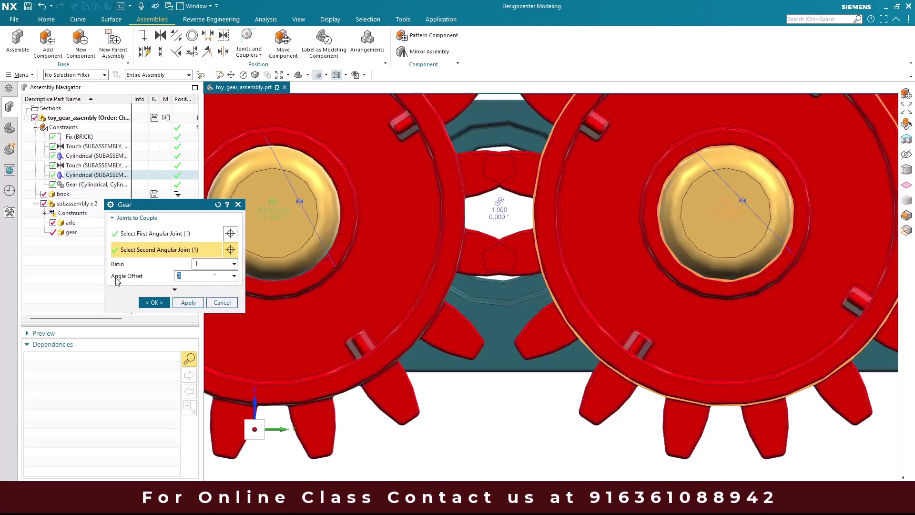
{"action": "key", "text": "Return"}
Set the angle offset to 11° so the gear teeth mesh cleanly.
{"action": "scroll", "coordinate": [500, 200], "scroll_direction": "up", "scroll_amount": 5}
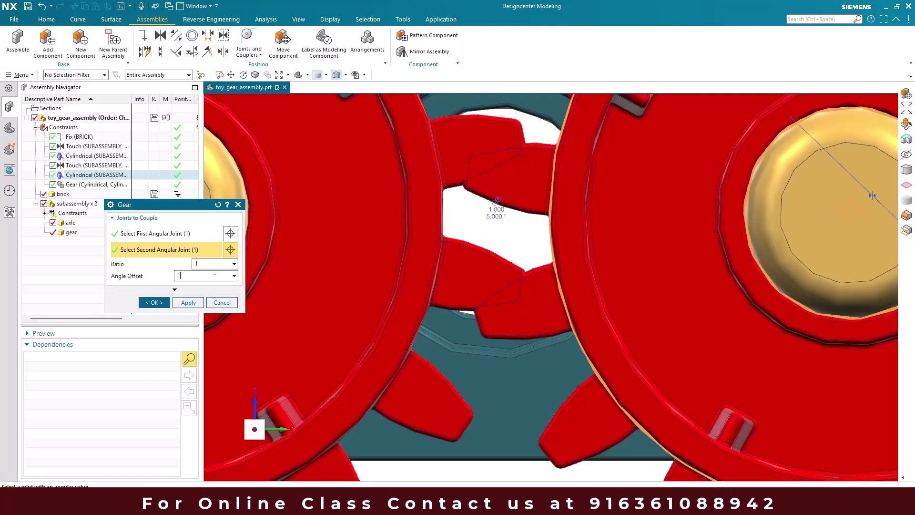
{"action": "type", "text": "11"}
{"action": "key", "text": "Return"}
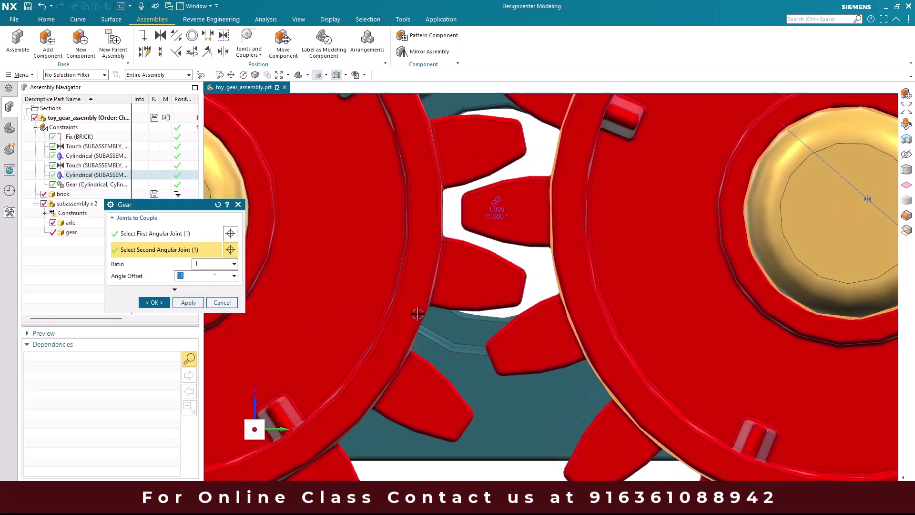
{"action": "scroll", "coordinate": [544, 237], "scroll_direction": "down", "scroll_amount": 5}
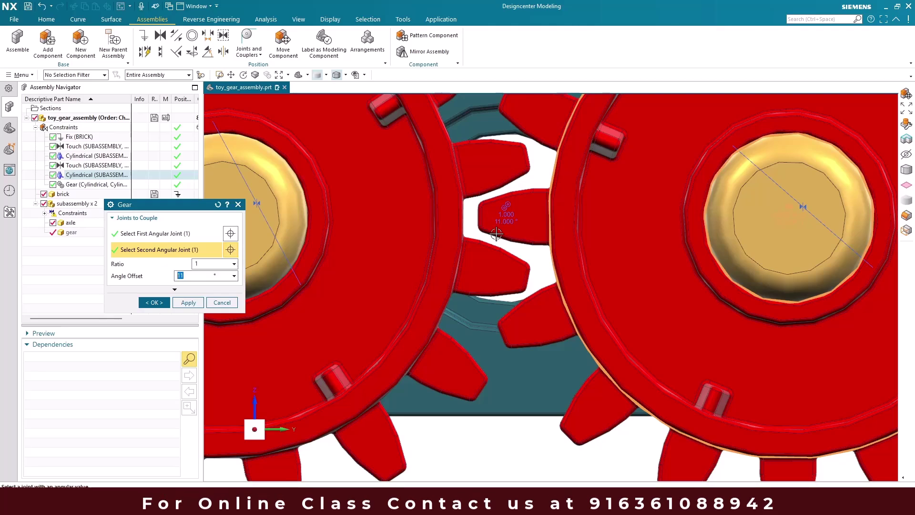
{"action": "scroll", "coordinate": [497, 214], "scroll_direction": "up", "scroll_amount": 5}
{"action": "scroll", "coordinate": [596, 236], "scroll_direction": "down", "scroll_amount": 4}
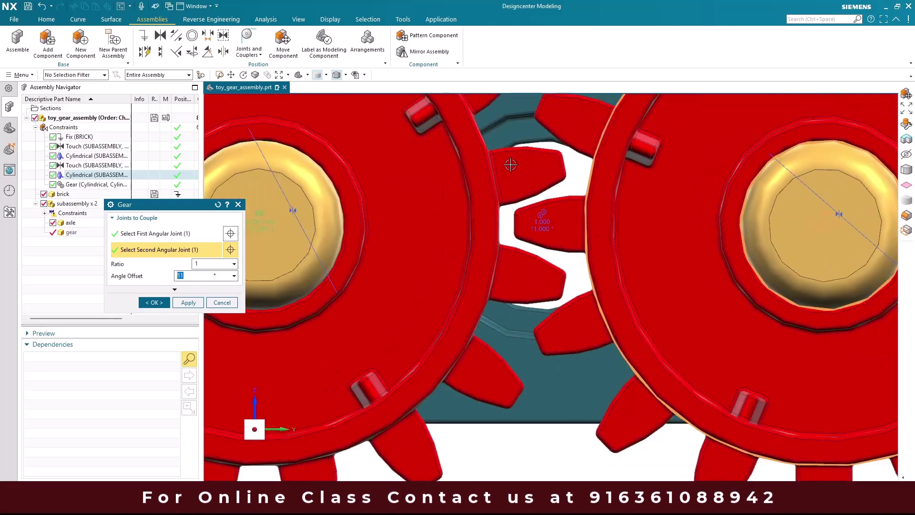
{"action": "scroll", "coordinate": [373, 234], "scroll_direction": "down", "scroll_amount": 3}
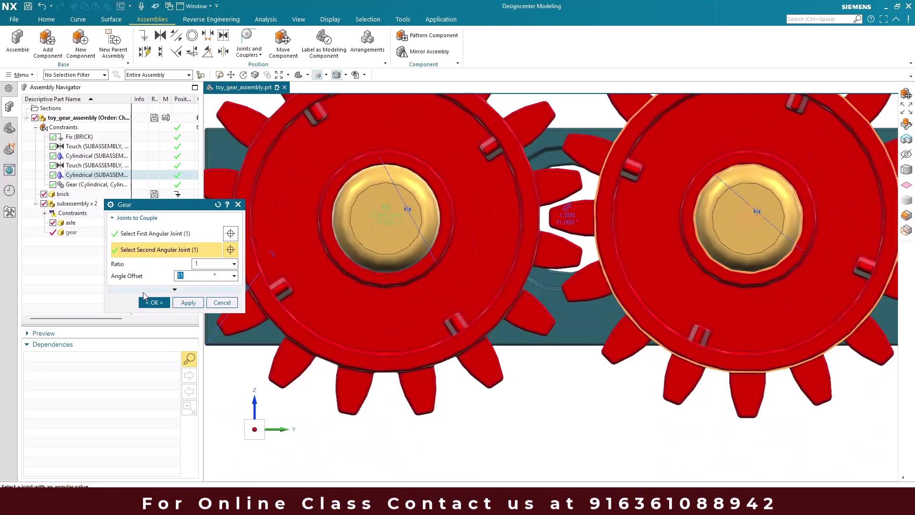
Confirm the Gear coupler and select it in perspective to inspect it.
{"action": "left_click", "coordinate": [146, 299]}
{"action": "scroll", "coordinate": [460, 217], "scroll_direction": "down", "scroll_amount": 4}
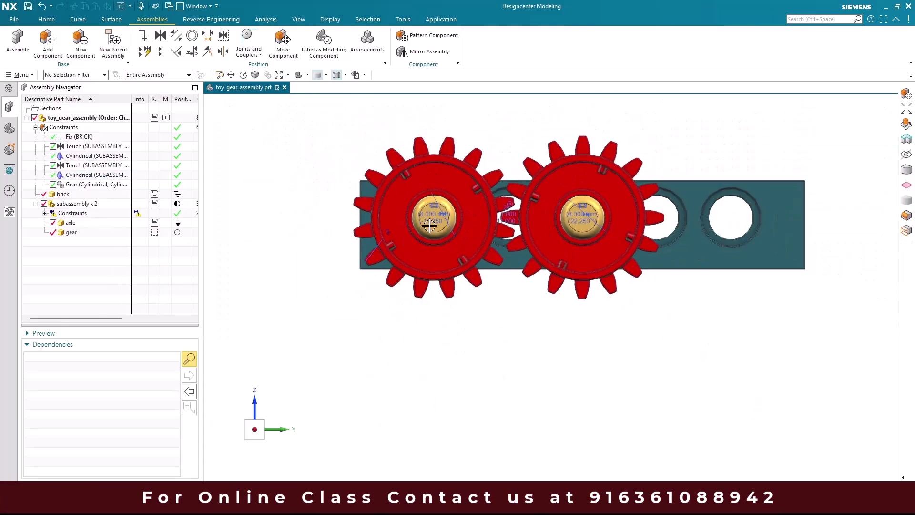
{"action": "middle_click_drag", "start_coordinate": [429, 225], "coordinate": [433, 231]}
{"action": "scroll", "coordinate": [532, 298], "scroll_direction": "up", "scroll_amount": 5}
{"action": "left_click", "coordinate": [530, 277]}
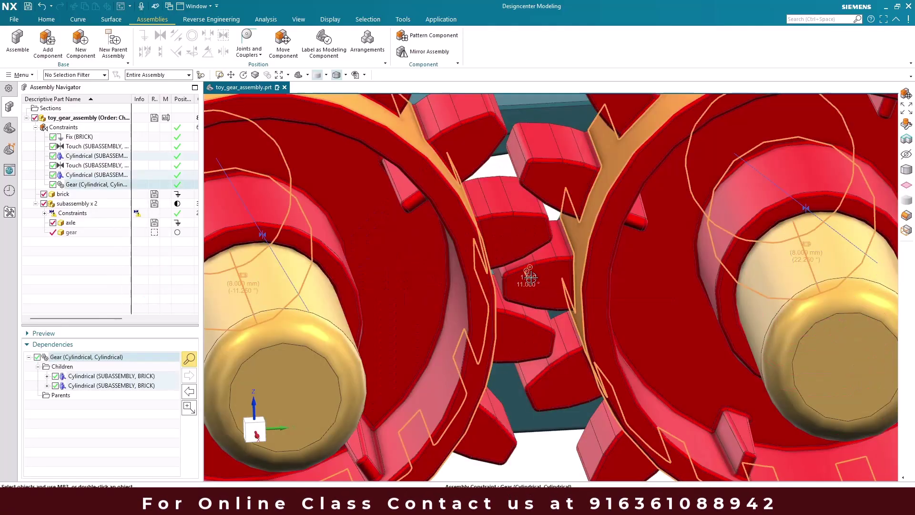
{"action": "scroll", "coordinate": [528, 276], "scroll_direction": "up", "scroll_amount": 4}
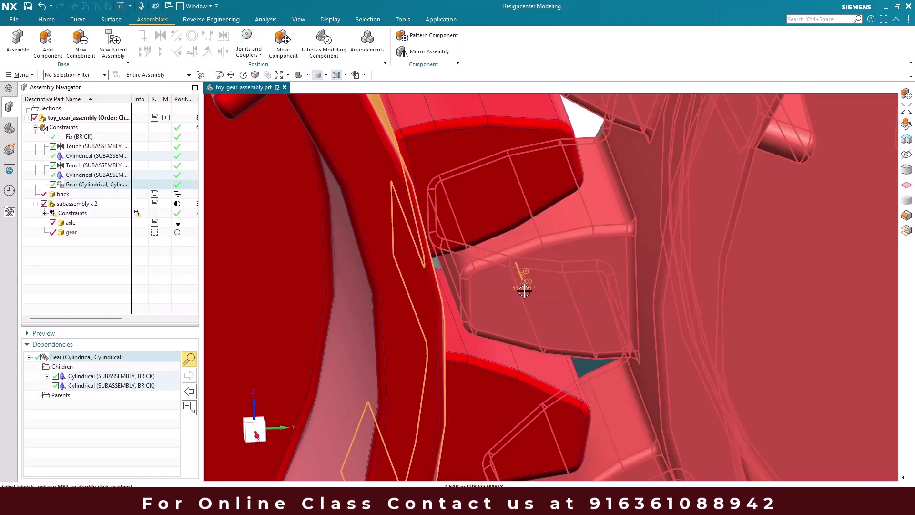
Clear the selection and orbit to an angled view of both gears and the brick.
{"action": "key", "text": "Escape"}
{"action": "scroll", "coordinate": [524, 285], "scroll_direction": "down", "scroll_amount": 5}
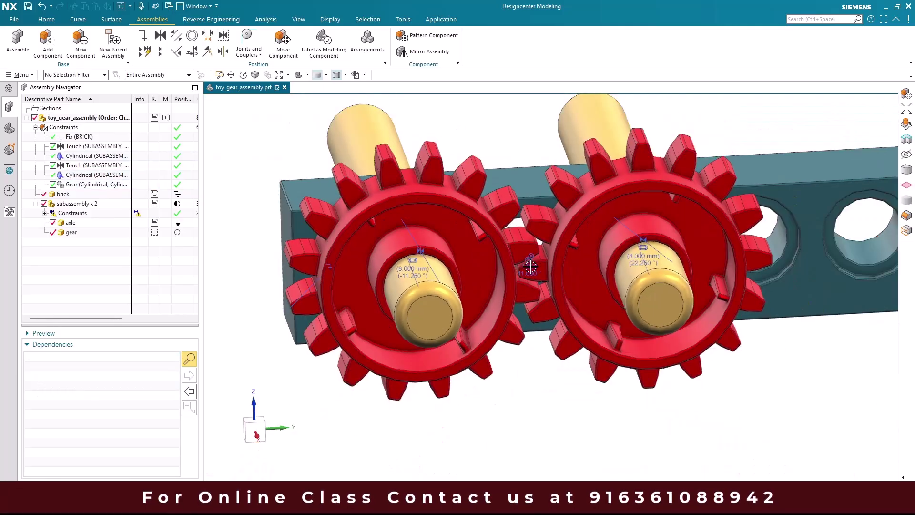
{"action": "scroll", "coordinate": [530, 267], "scroll_direction": "down", "scroll_amount": 3}
{"action": "middle_click_drag", "start_coordinate": [530, 267], "coordinate": [366, 241]}
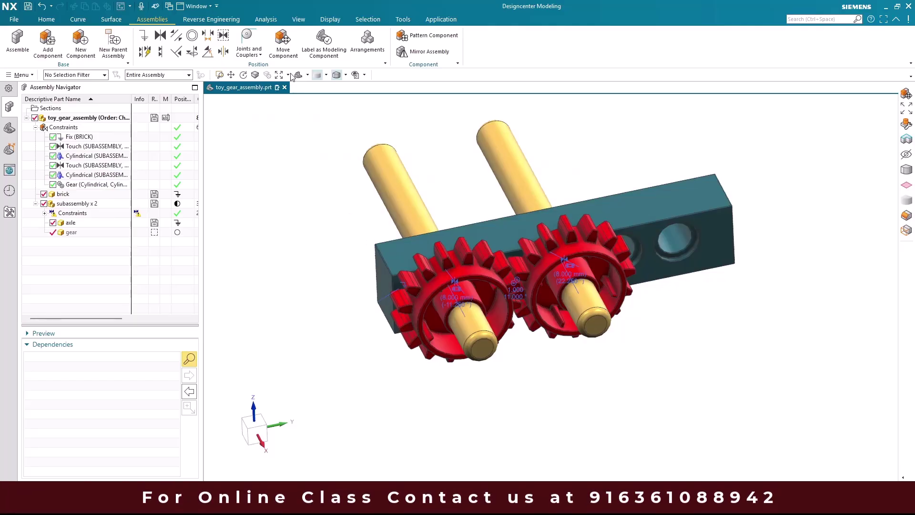
{"action": "left_click", "coordinate": [283, 40]}
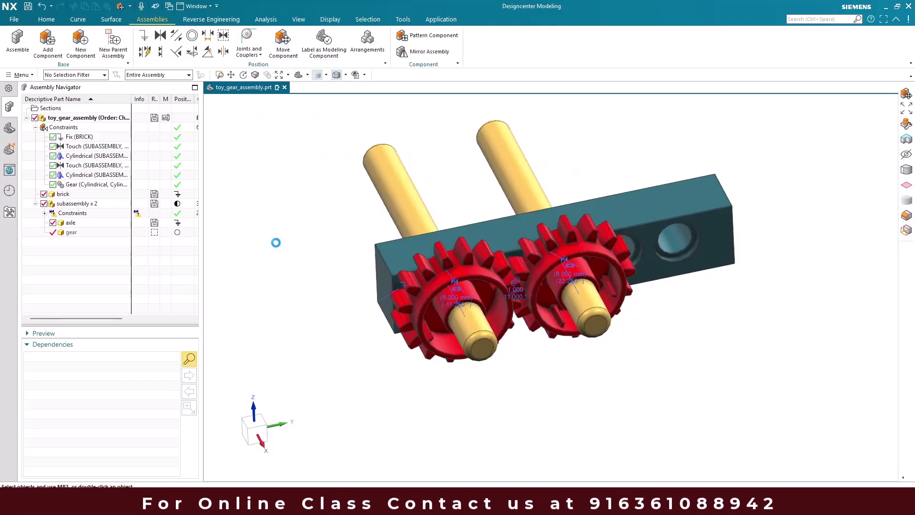
Rotate the left gear about its axle with Move Component, letting the right gear follow, and apply.
{"action": "scroll", "coordinate": [321, 317], "scroll_direction": "up", "scroll_amount": 3}
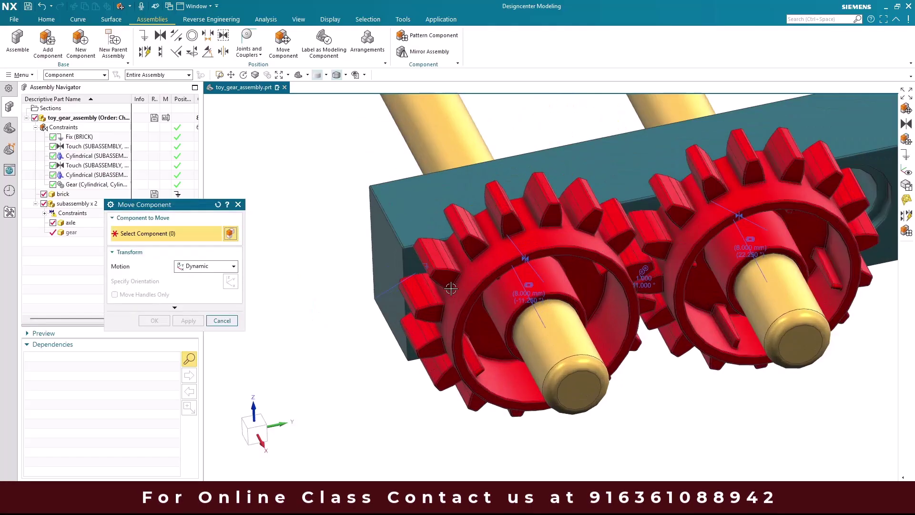
{"action": "scroll", "coordinate": [471, 262], "scroll_direction": "down", "scroll_amount": 3}
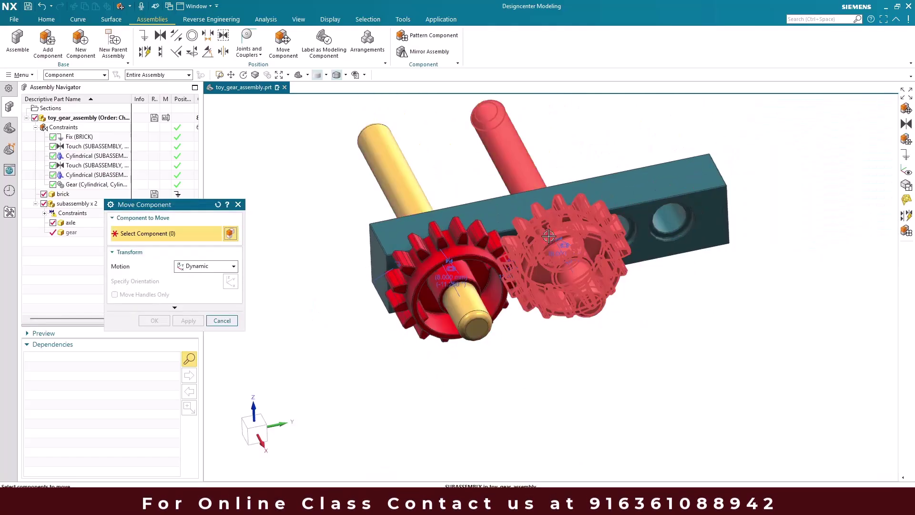
{"action": "left_click", "coordinate": [437, 253]}
{"action": "left_click", "coordinate": [140, 282]}
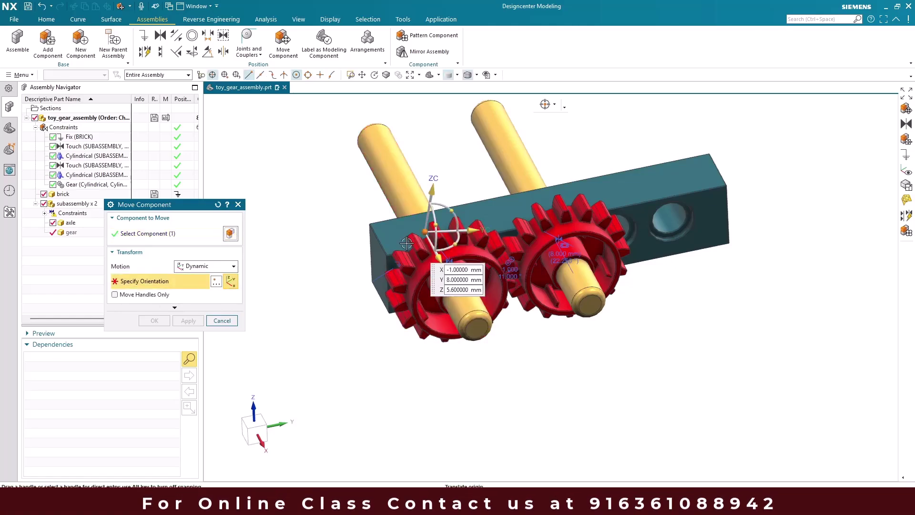
{"action": "left_click_drag", "start_coordinate": [452, 210], "coordinate": [422, 238]}
{"action": "left_click", "coordinate": [424, 231]}
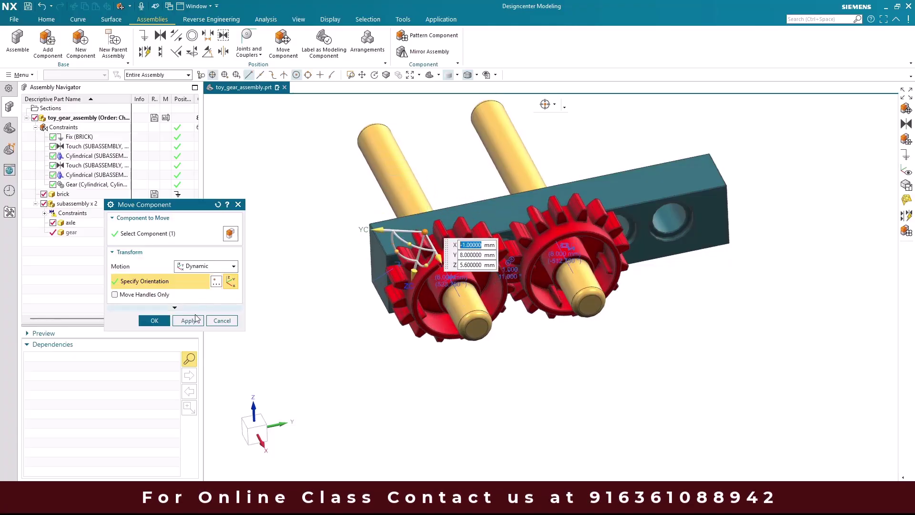
{"action": "left_click", "coordinate": [155, 320]}
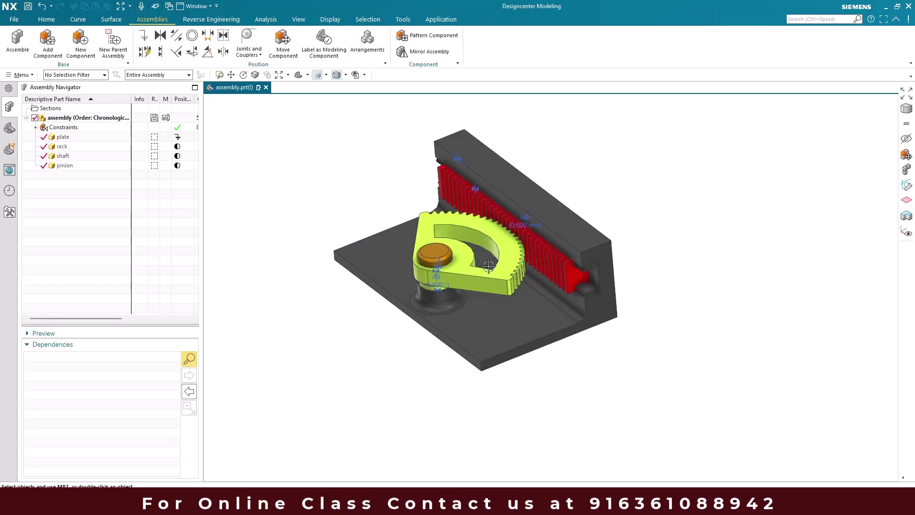
Rotate the pinion about its shaft in the rack-and-pinion assembly.
{"action": "scroll", "coordinate": [491, 265], "scroll_direction": "down", "scroll_amount": 3}
{"action": "scroll", "coordinate": [471, 279], "scroll_direction": "up", "scroll_amount": 3}
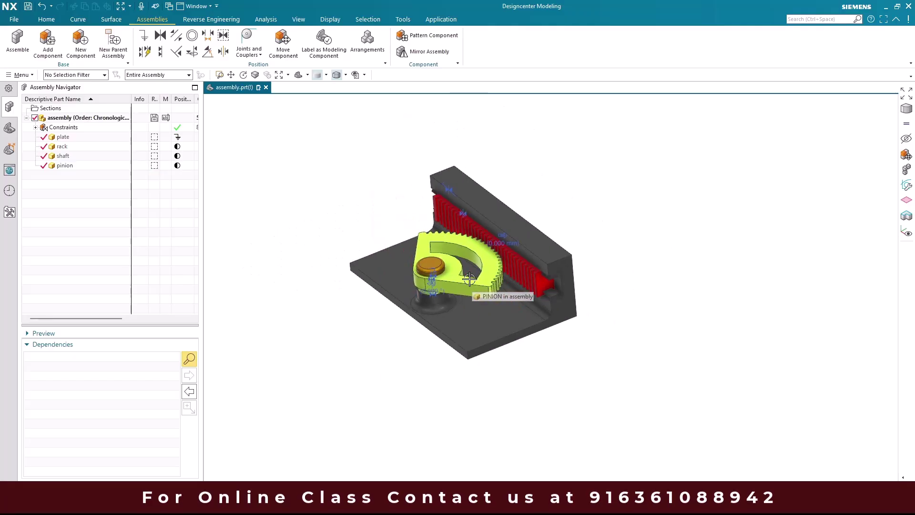
{"action": "left_click_drag", "start_coordinate": [482, 284], "coordinate": [434, 213]}
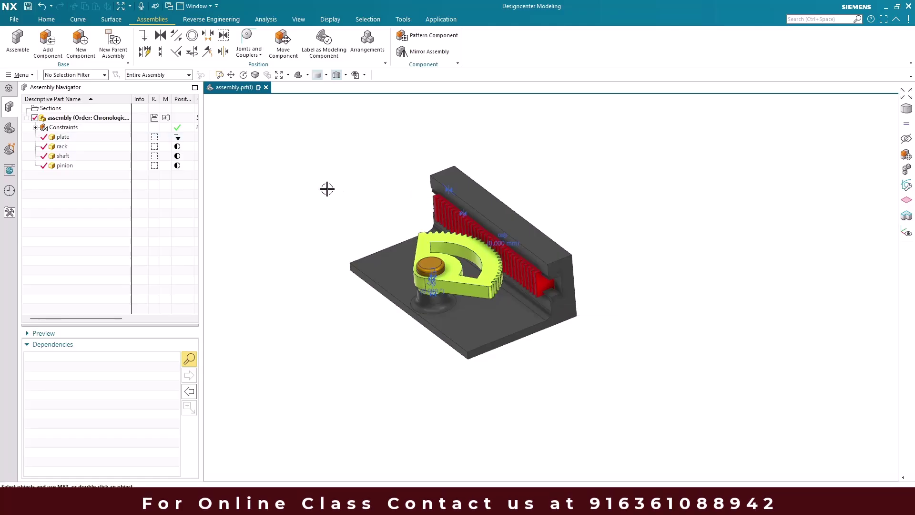
Inspect the Hinge (PINION, PLATE) and Slider (RACK, PLATE) constraints, then fit a trimetric view.
{"action": "left_click", "coordinate": [35, 127]}
{"action": "left_click", "coordinate": [87, 174]}
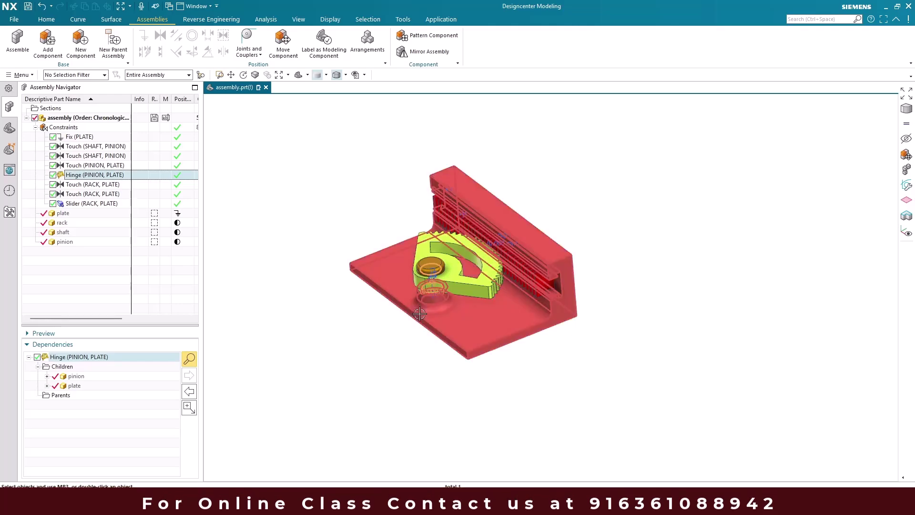
{"action": "scroll", "coordinate": [422, 294], "scroll_direction": "up", "scroll_amount": 5}
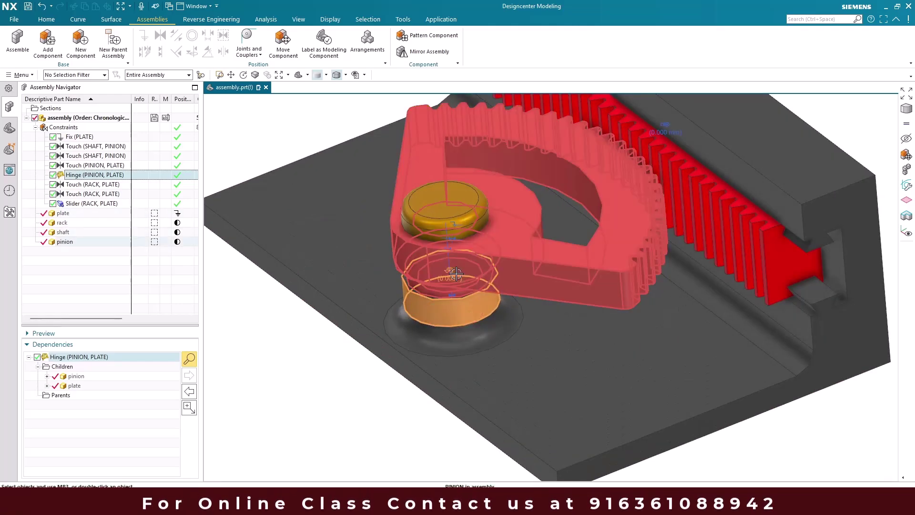
{"action": "scroll", "coordinate": [455, 273], "scroll_direction": "down", "scroll_amount": 5}
{"action": "left_click", "coordinate": [92, 203]}
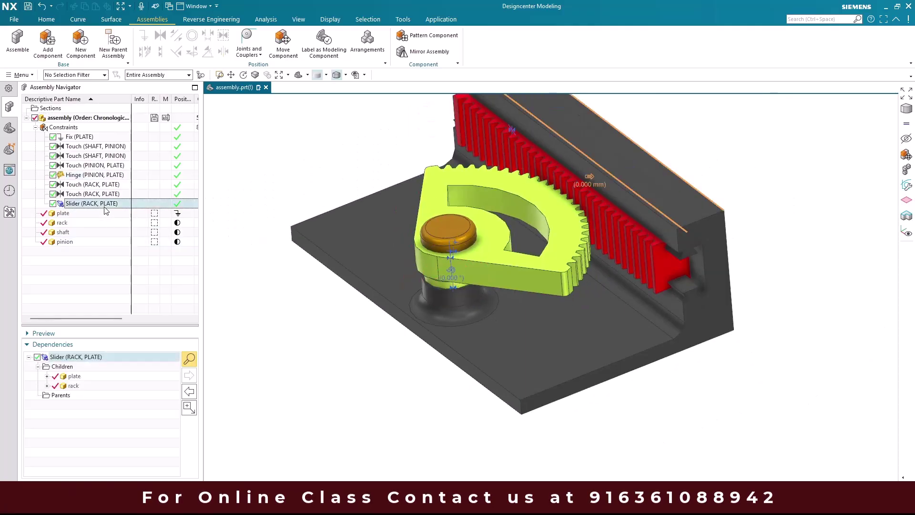
{"action": "key", "text": "Escape"}
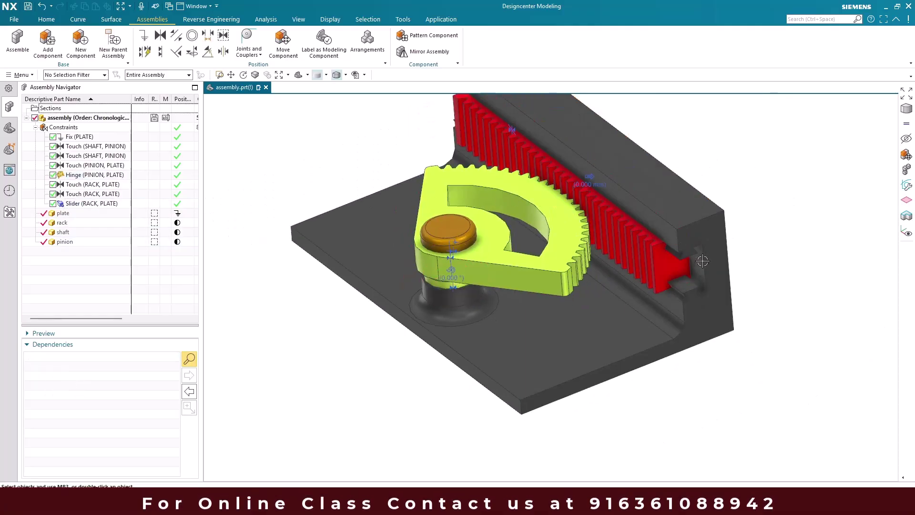
{"action": "scroll", "coordinate": [560, 220], "scroll_direction": "down", "scroll_amount": 3}
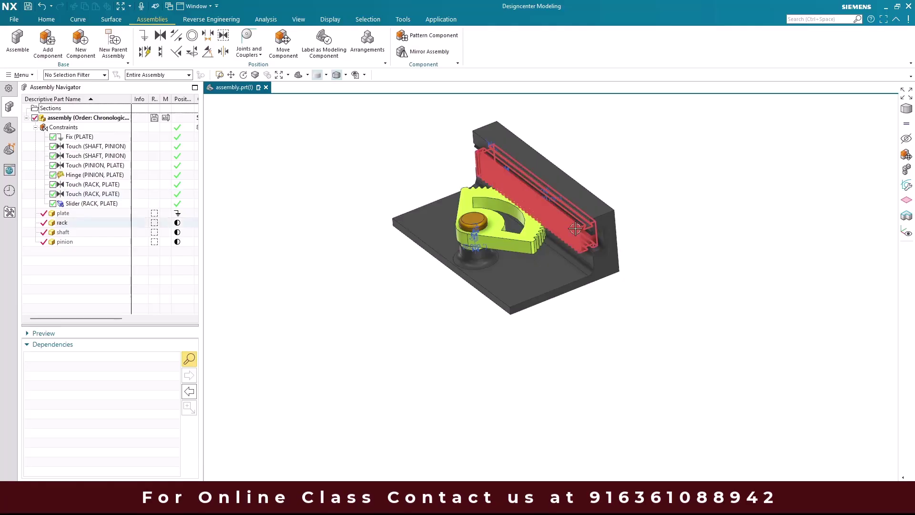
{"action": "scroll", "coordinate": [540, 215], "scroll_direction": "up", "scroll_amount": 4}
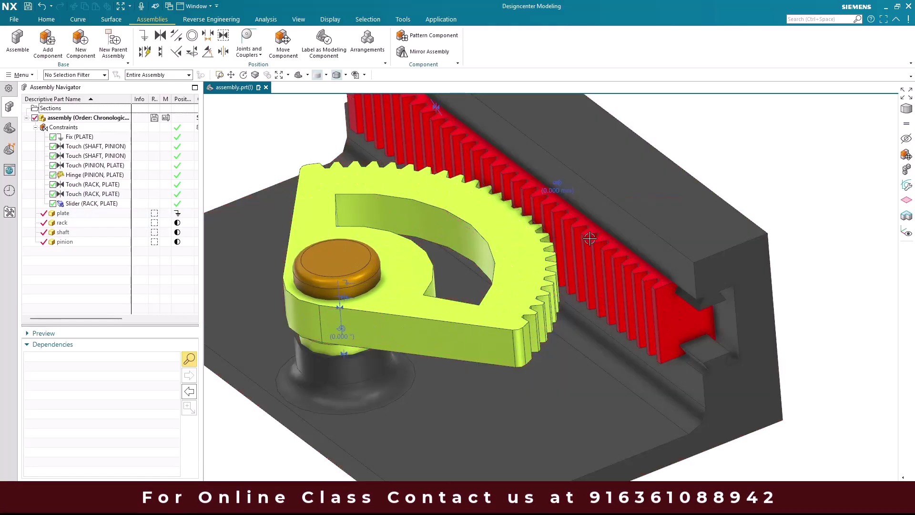
{"action": "scroll", "coordinate": [589, 238], "scroll_direction": "down", "scroll_amount": 3}
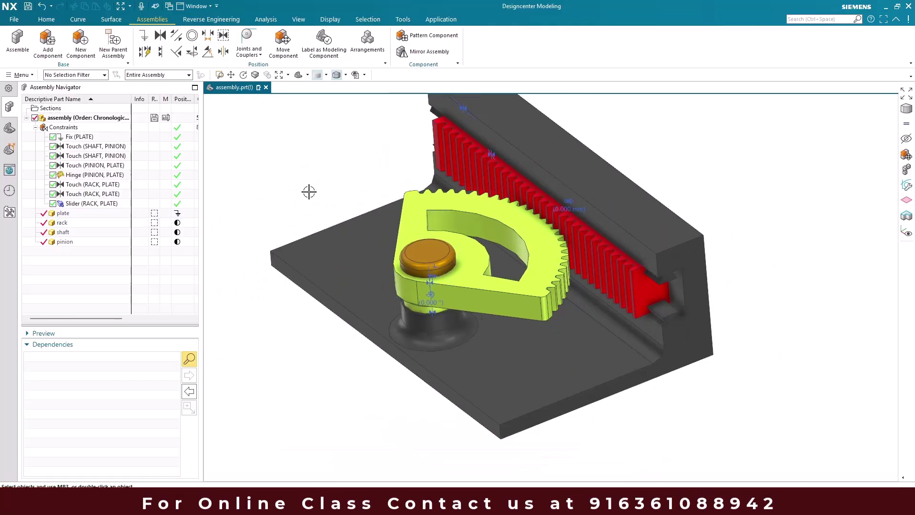
{"action": "key", "text": "Home"}
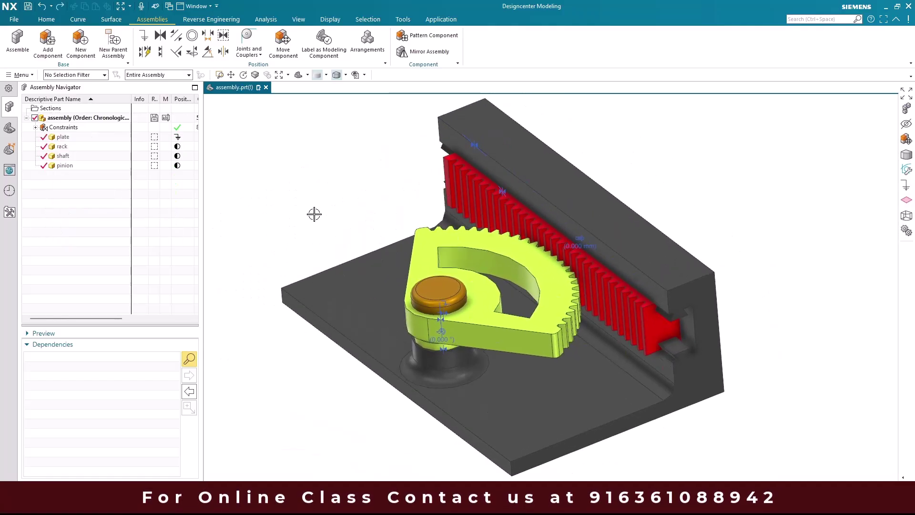
Create a Rack and Pinion coupler with the rack Slider as linear and pinion Hinge as angular joint.
{"action": "left_click", "coordinate": [248, 50]}
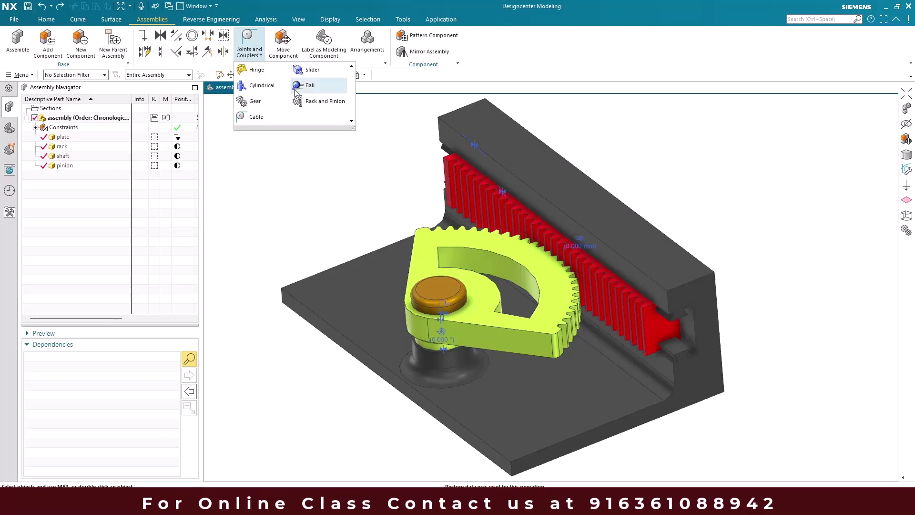
{"action": "left_click", "coordinate": [306, 105]}
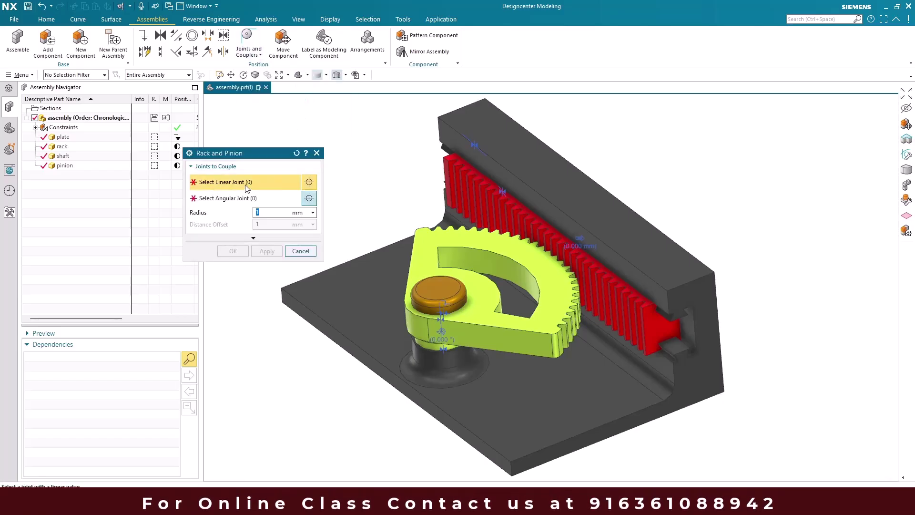
{"action": "left_click", "coordinate": [37, 127]}
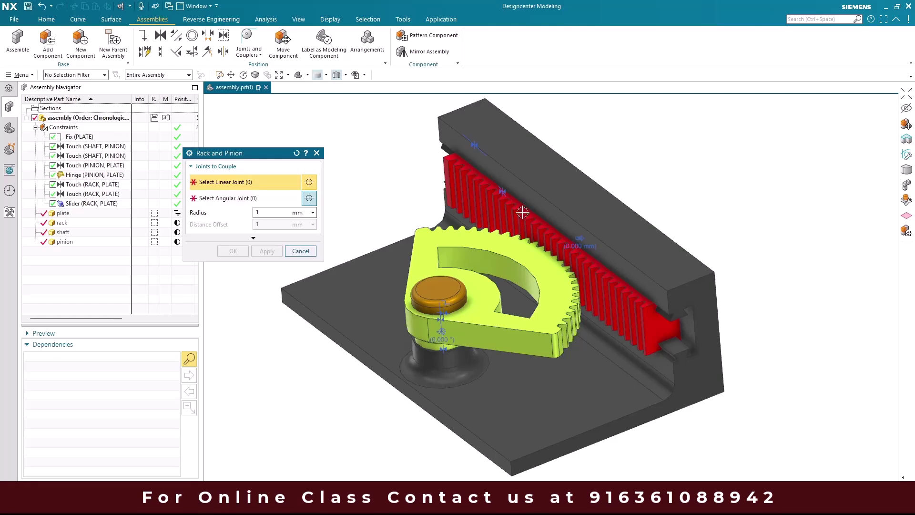
{"action": "left_click", "coordinate": [580, 243]}
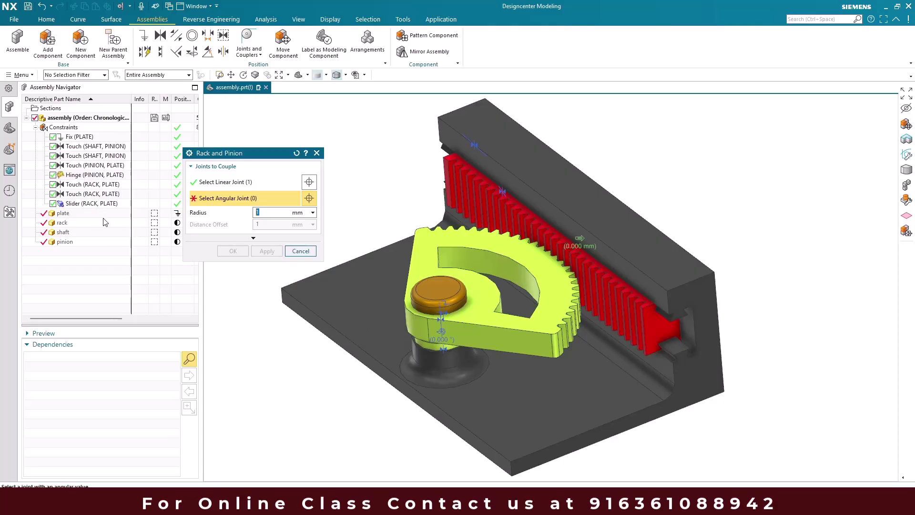
{"action": "left_click", "coordinate": [95, 175]}
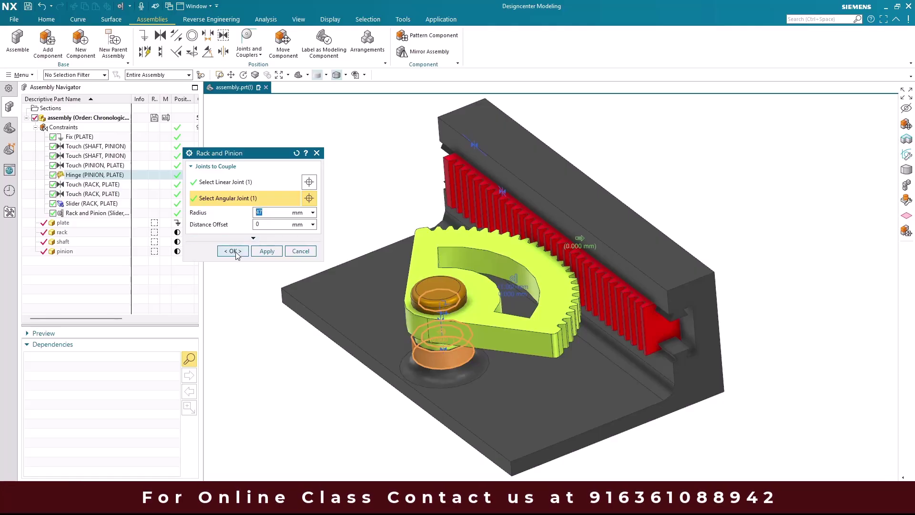
{"action": "left_click", "coordinate": [234, 251]}
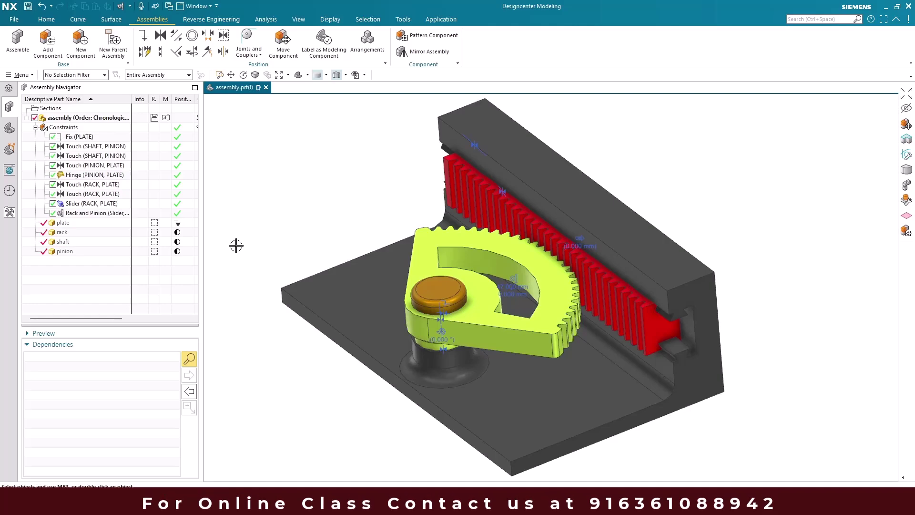
Rotate the pinion 70° about ZC with Move Component so the rack slides 20 mm.
{"action": "left_click", "coordinate": [282, 41]}
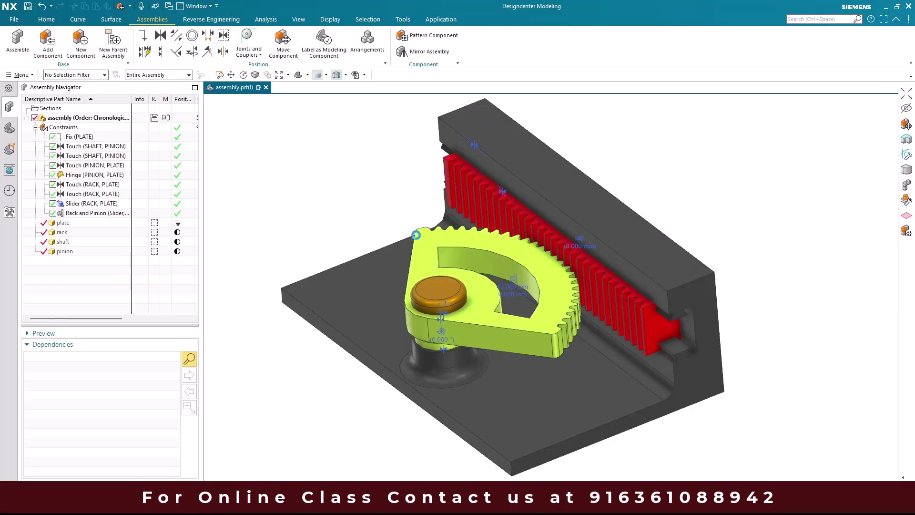
{"action": "left_click", "coordinate": [437, 237]}
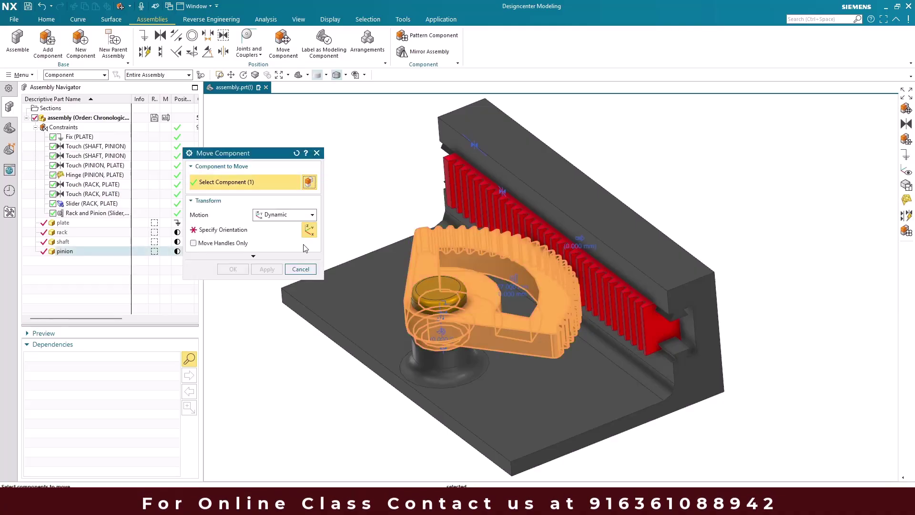
{"action": "left_click", "coordinate": [237, 232]}
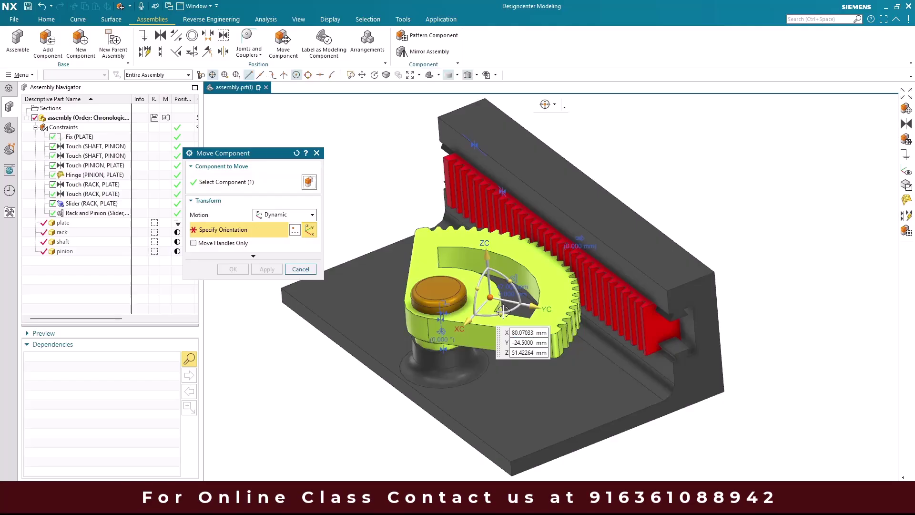
{"action": "mouse_move", "coordinate": [503, 311]}
{"action": "left_mouse_down"}
{"action": "mouse_move", "coordinate": [509, 288]}
{"action": "mouse_move", "coordinate": [506, 305]}
{"action": "mouse_move", "coordinate": [381, 300]}
{"action": "mouse_move", "coordinate": [502, 307]}
{"action": "mouse_move", "coordinate": [498, 291]}
{"action": "mouse_move", "coordinate": [493, 308]}
{"action": "left_mouse_up"}
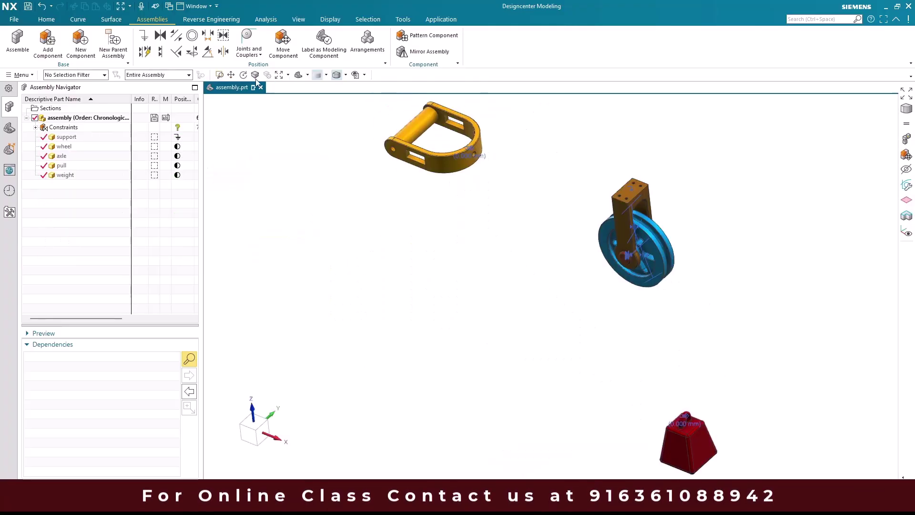
{"action": "left_click", "coordinate": [249, 51]}
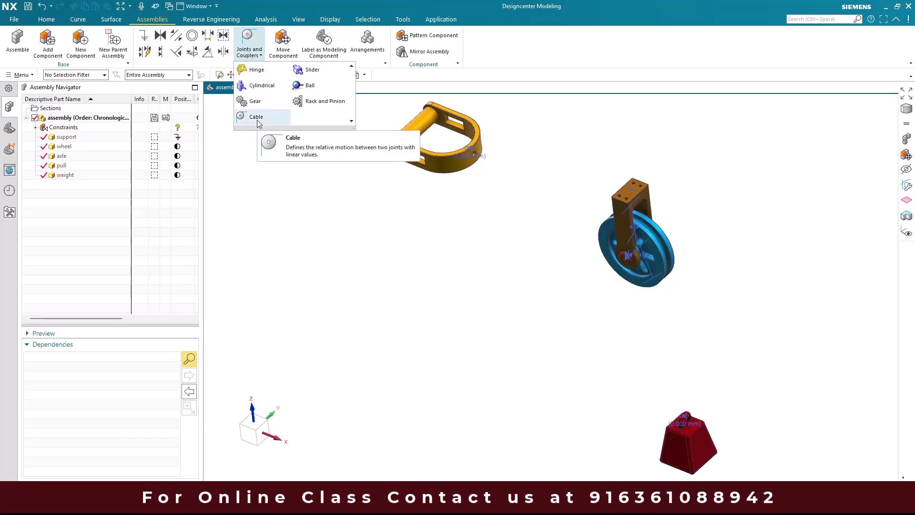
Inspect the pulley's Slider (PULL, SUPPORT) and Slider (WEIGHT, SUPPORT) constraints.
{"action": "left_click", "coordinate": [295, 214]}
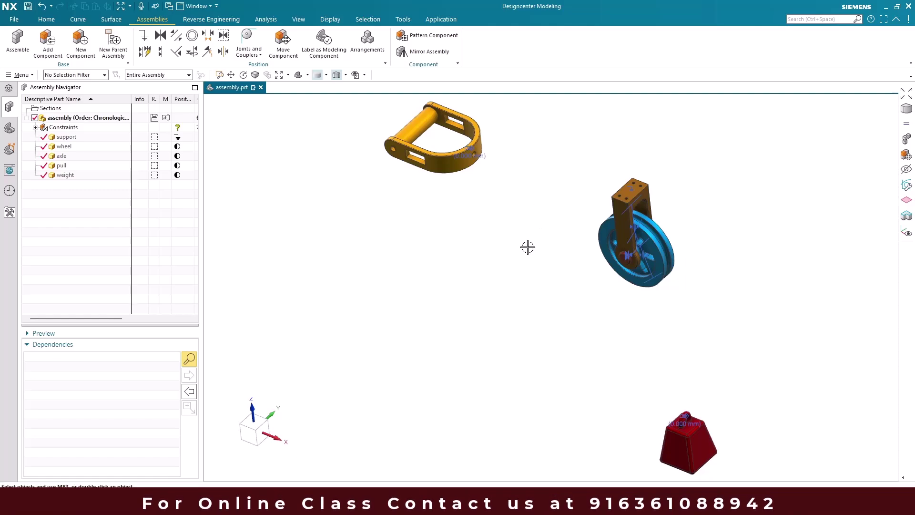
{"action": "scroll", "coordinate": [504, 241], "scroll_direction": "down", "scroll_amount": 2}
{"action": "scroll", "coordinate": [543, 235], "scroll_direction": "up", "scroll_amount": 4}
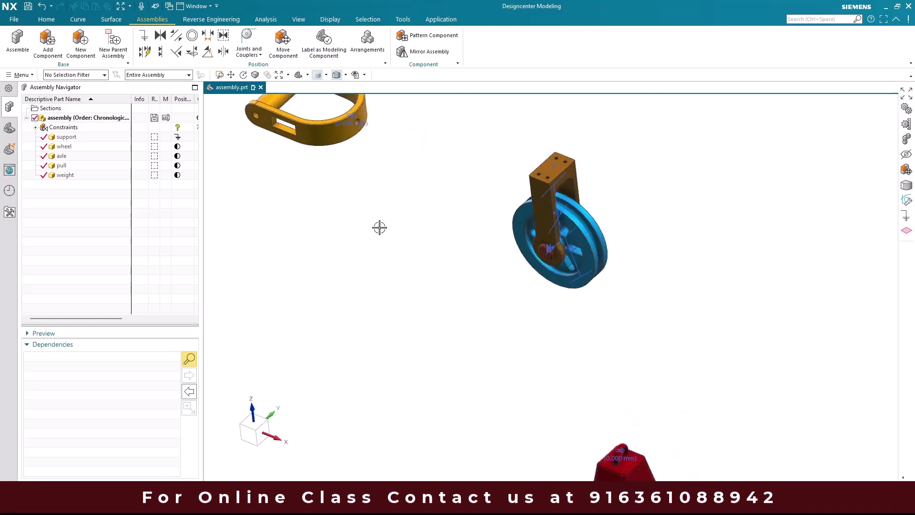
{"action": "left_click", "coordinate": [36, 127]}
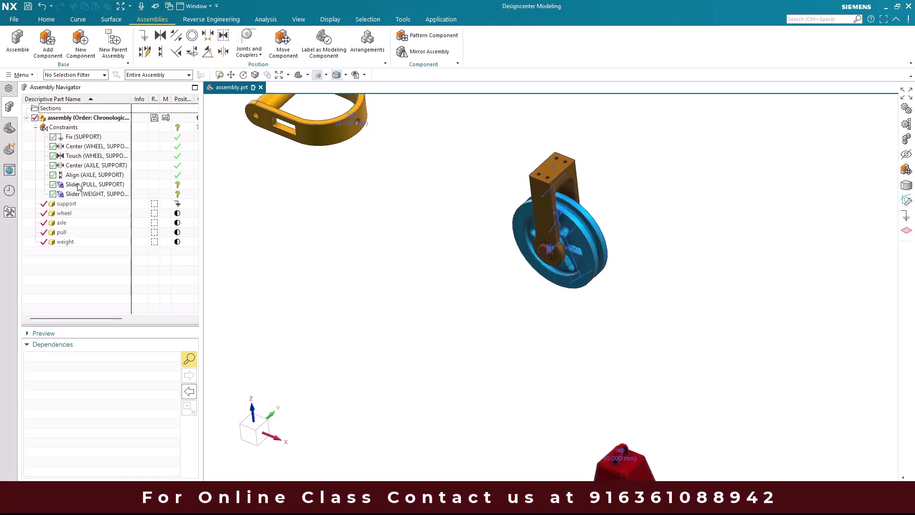
{"action": "left_click", "coordinate": [79, 184]}
{"action": "scroll", "coordinate": [399, 259], "scroll_direction": "down", "scroll_amount": 2}
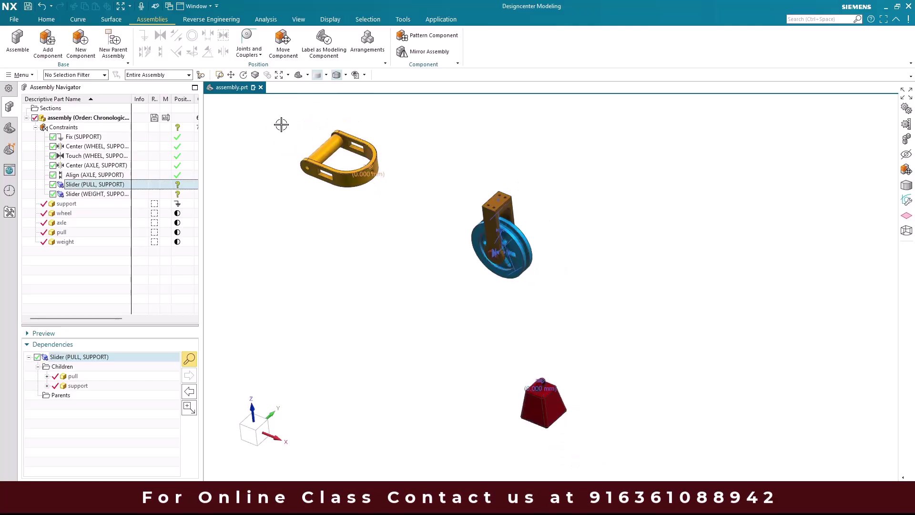
{"action": "left_click", "coordinate": [84, 194]}
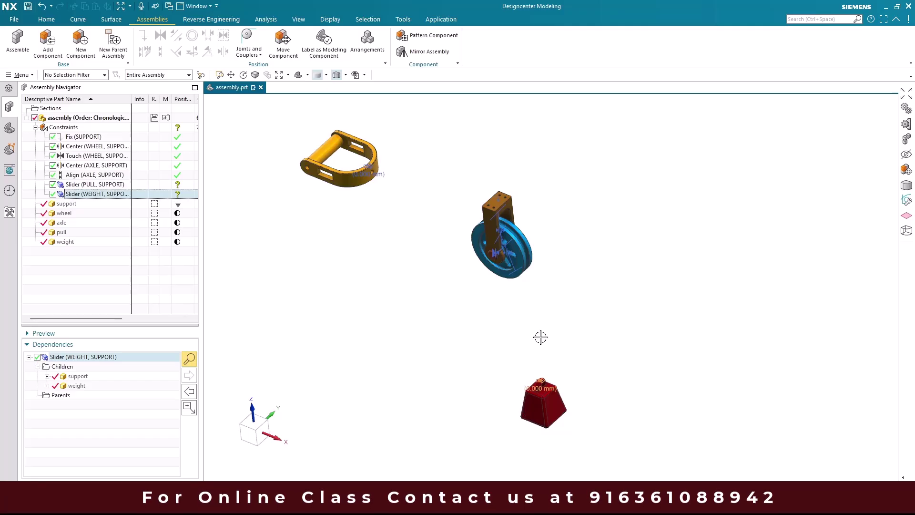
Clear the constraint selection and dismiss a context menu in the graphics area.
{"action": "left_click", "coordinate": [395, 337]}
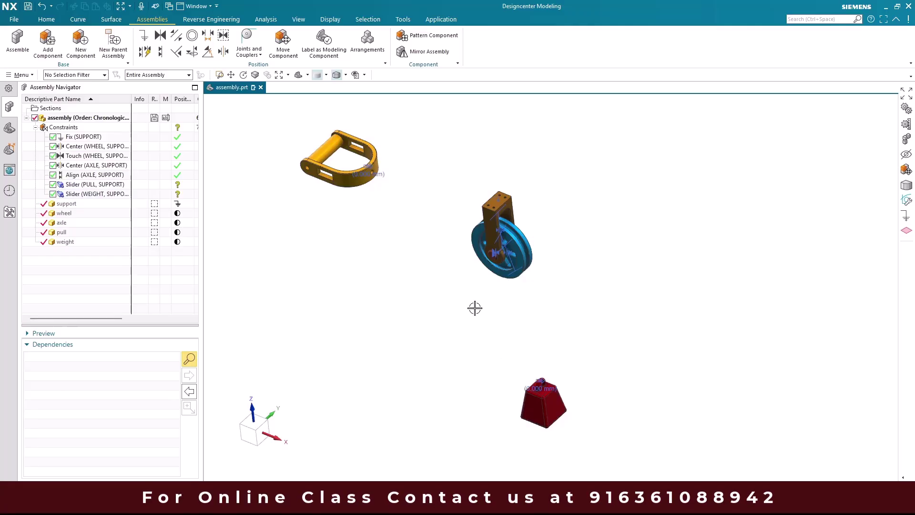
{"action": "right_click", "coordinate": [412, 213]}
{"action": "left_click", "coordinate": [347, 248]}
{"action": "scroll", "coordinate": [267, 220], "scroll_direction": "up", "scroll_amount": 3}
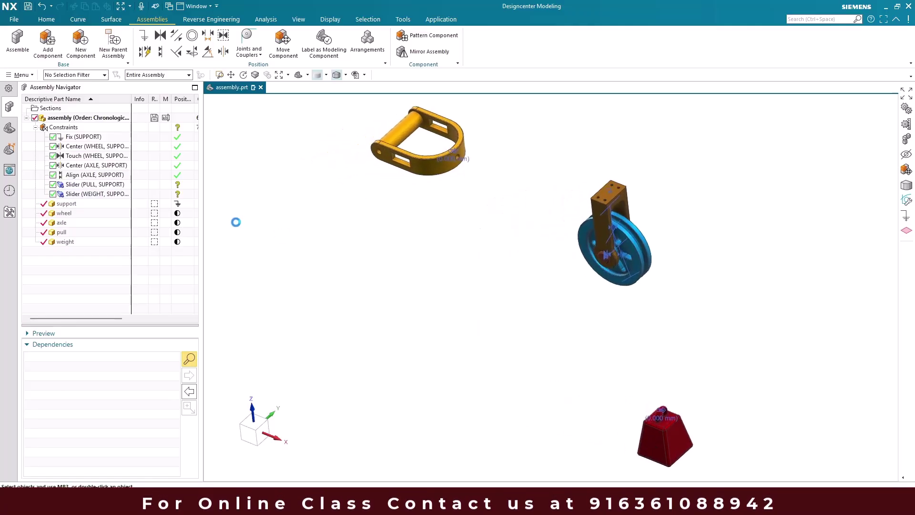
{"action": "left_click", "coordinate": [257, 54]}
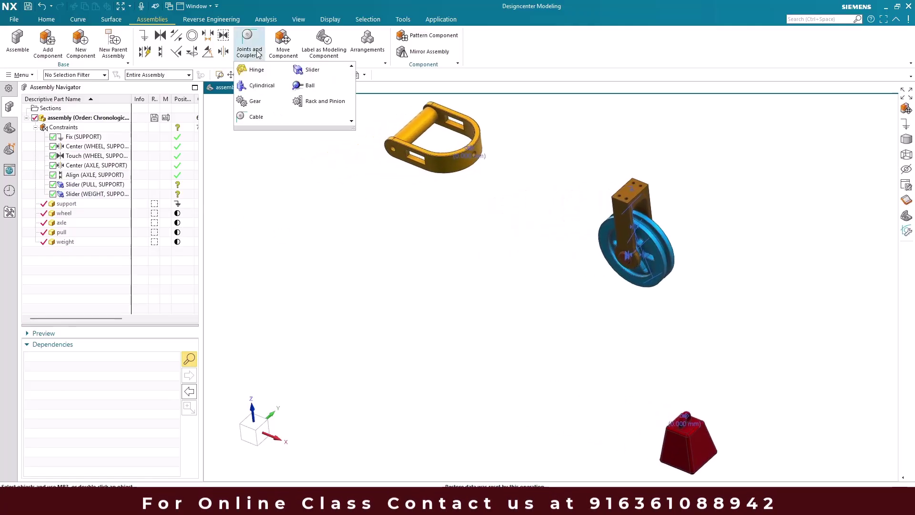
Start a Cable coupler with the pull's and weight's Slider joints as the linear joints.
{"action": "left_click", "coordinate": [251, 111]}
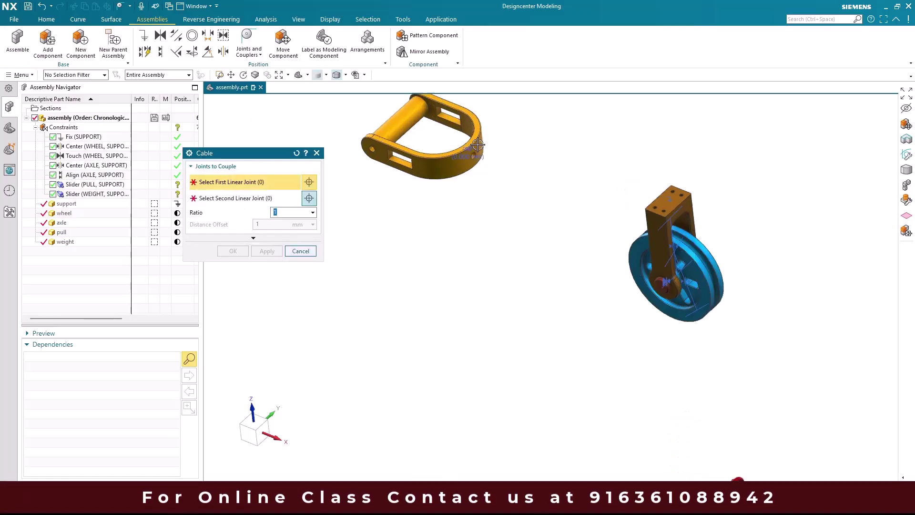
{"action": "scroll", "coordinate": [476, 149], "scroll_direction": "up", "scroll_amount": 5}
{"action": "left_click", "coordinate": [437, 178]}
{"action": "scroll", "coordinate": [432, 197], "scroll_direction": "down", "scroll_amount": 5}
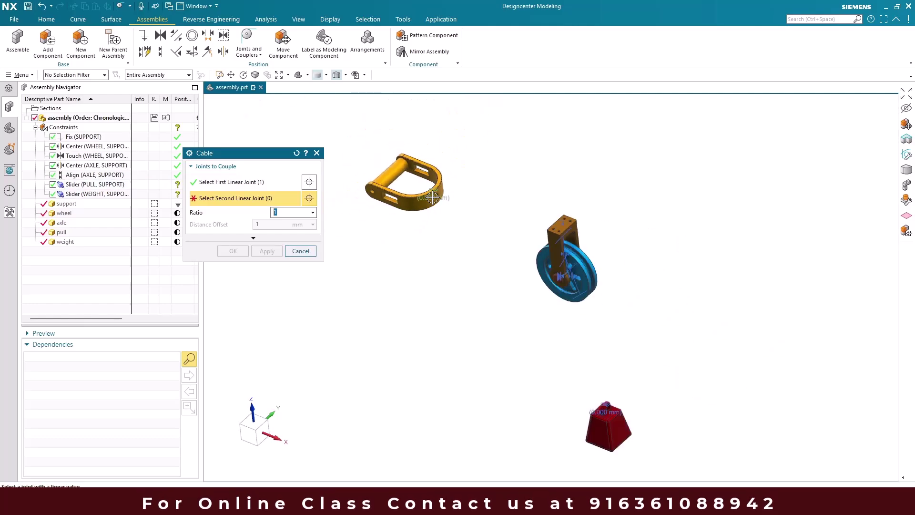
{"action": "scroll", "coordinate": [599, 428], "scroll_direction": "up", "scroll_amount": 5}
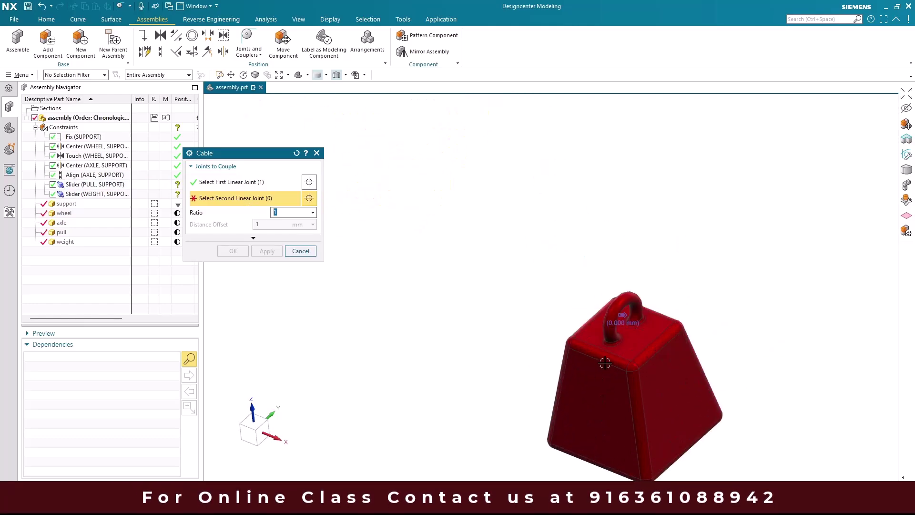
{"action": "left_click", "coordinate": [618, 319]}
{"action": "scroll", "coordinate": [618, 318], "scroll_direction": "down", "scroll_amount": 5}
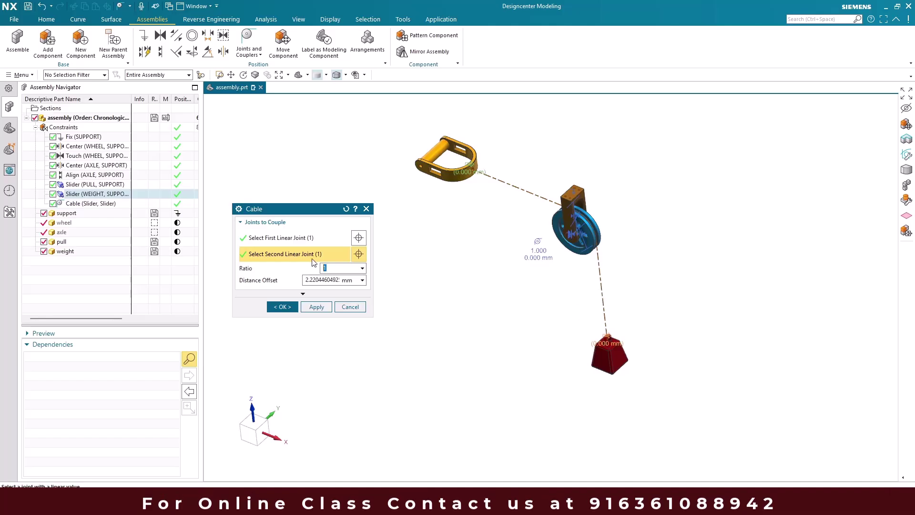
Set the Distance Offset to 0 and create the Cable coupler at ratio 1.
{"action": "left_click", "coordinate": [317, 282]}
{"action": "type", "text": "0"}
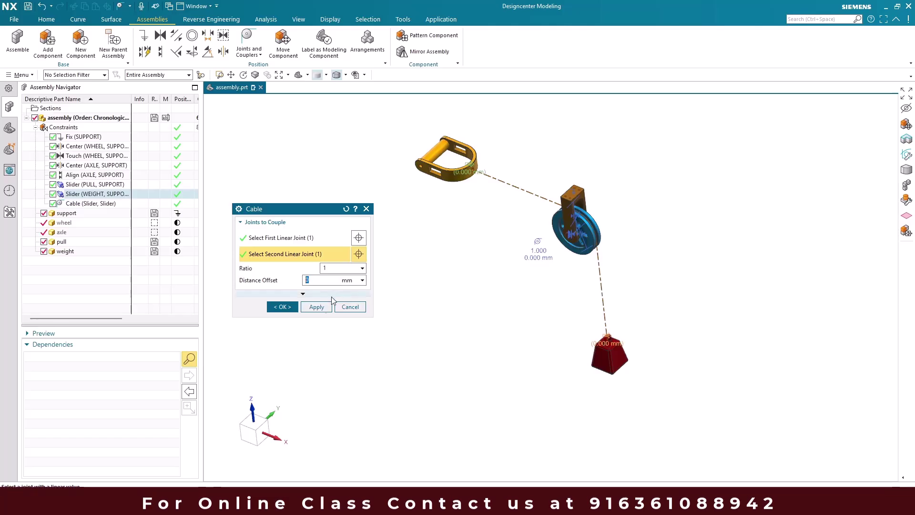
{"action": "left_click", "coordinate": [282, 306]}
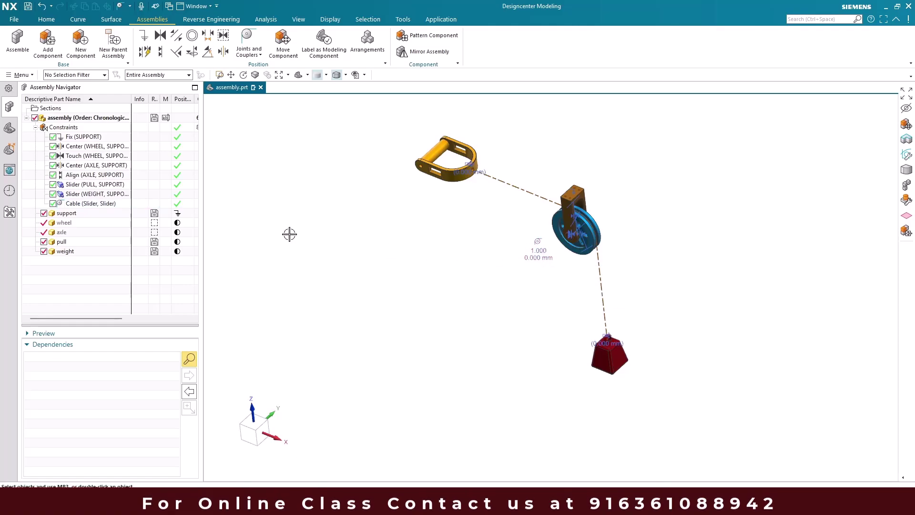
{"action": "left_click", "coordinate": [282, 46]}
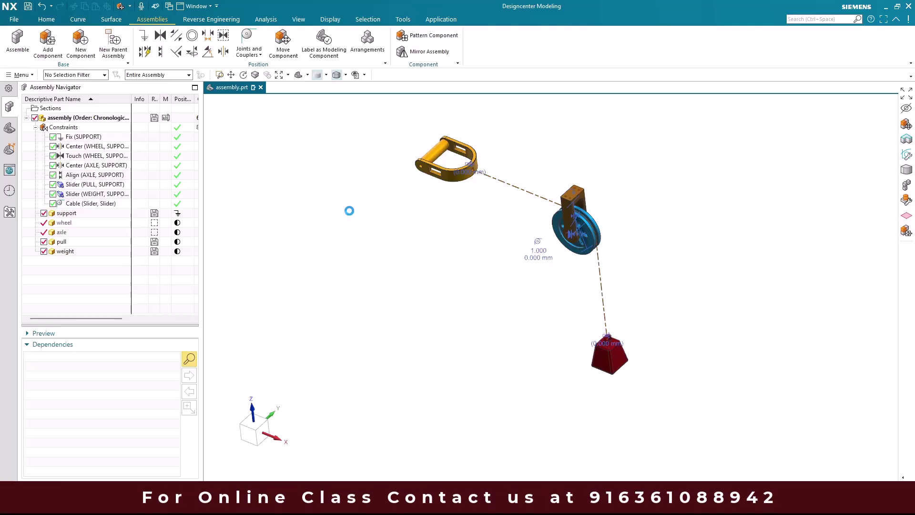
Select the pull as the component to move and start specifying its orientation.
{"action": "left_click", "coordinate": [431, 169]}
{"action": "left_click", "coordinate": [267, 285]}
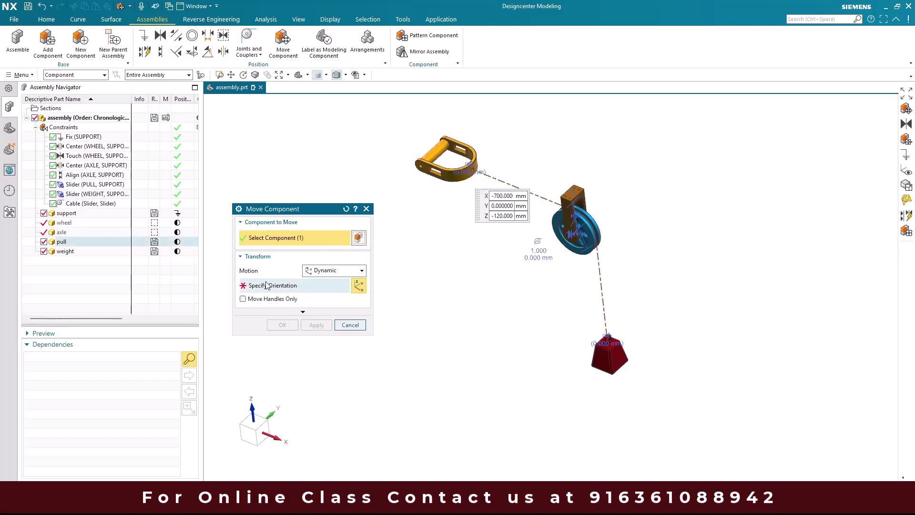